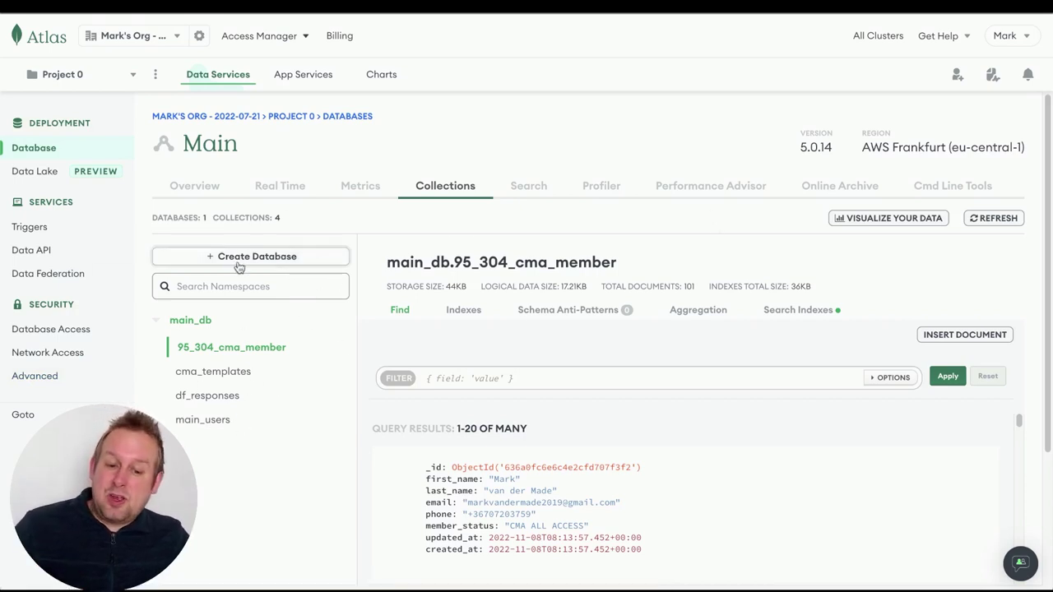
mouse_move(324, 320)
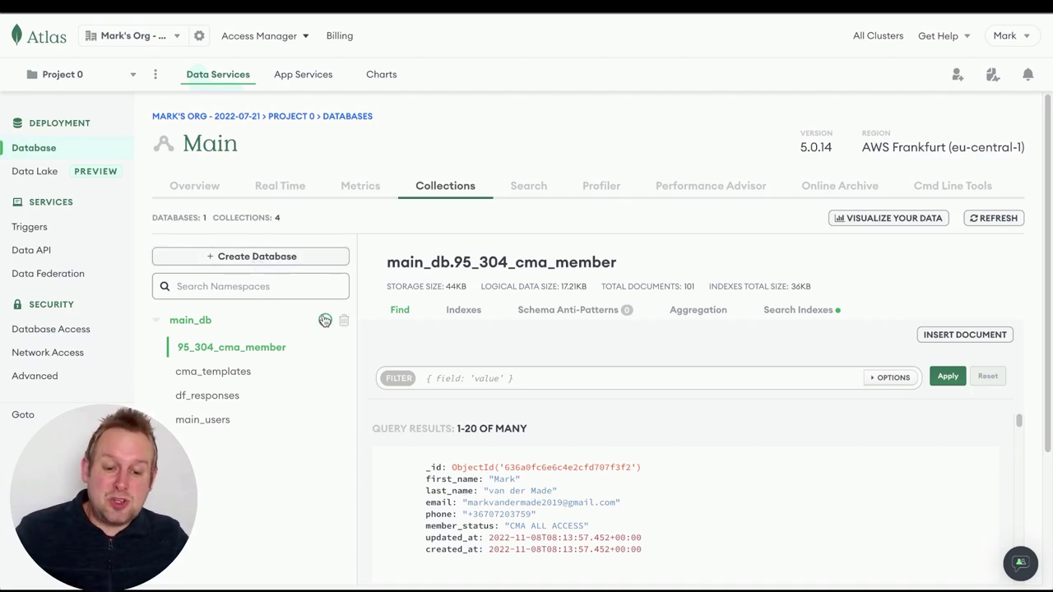
mouse_move(893, 468)
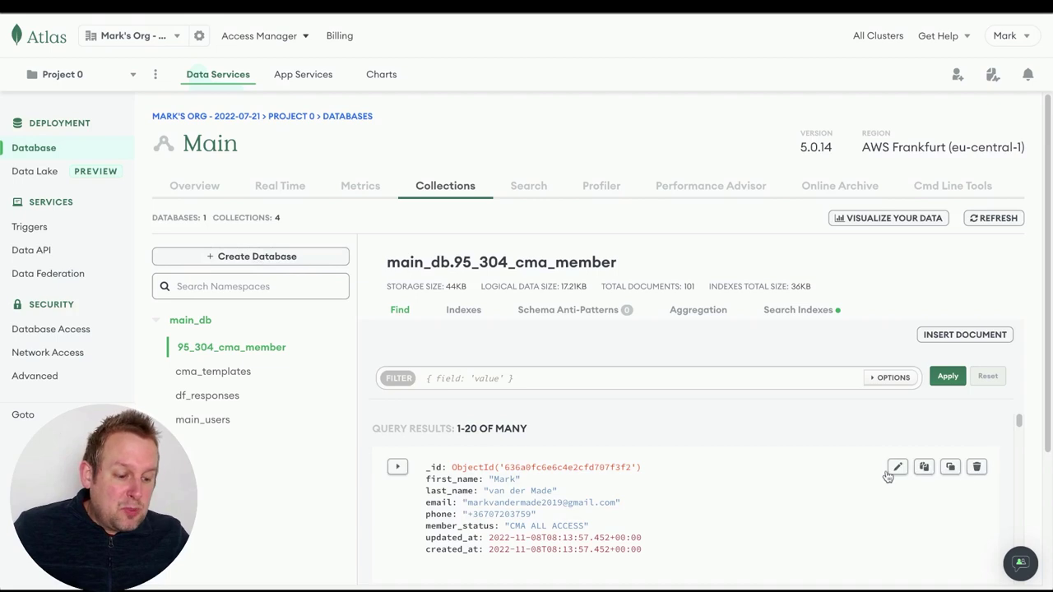
scroll(778, 378, down, 1)
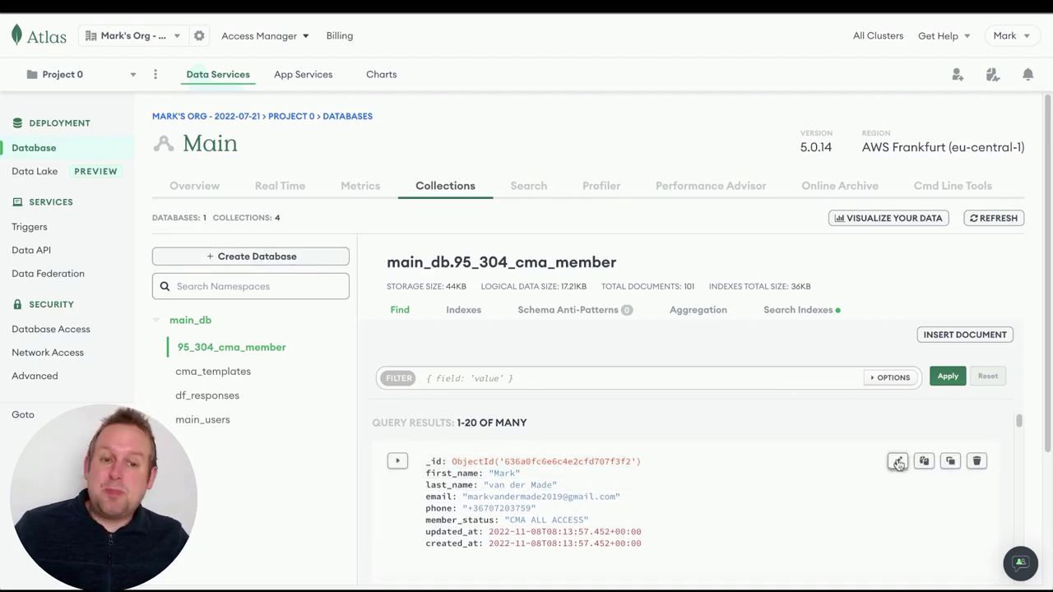
click(897, 462)
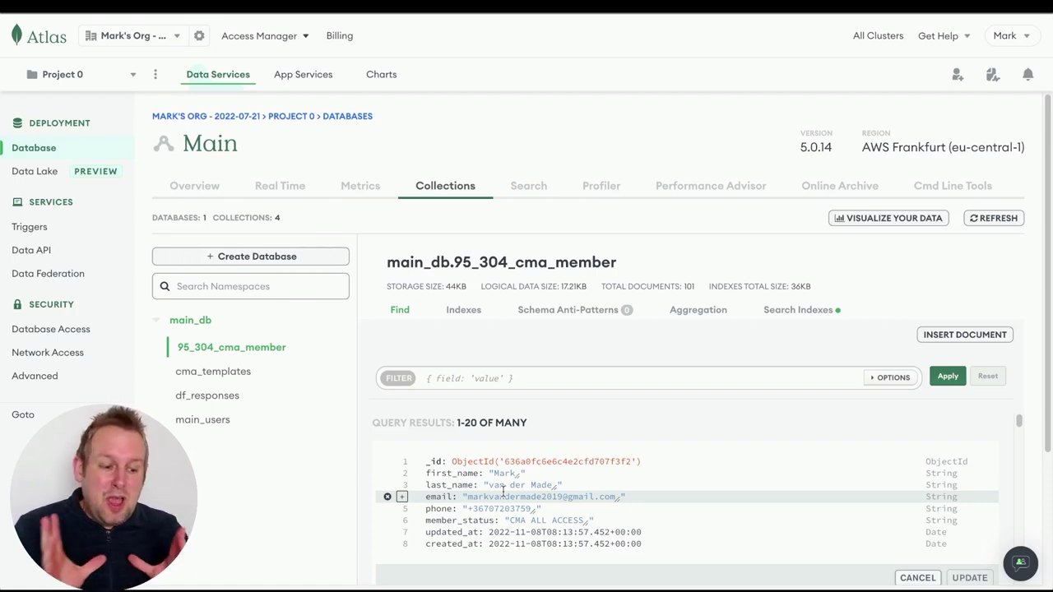
click(923, 577)
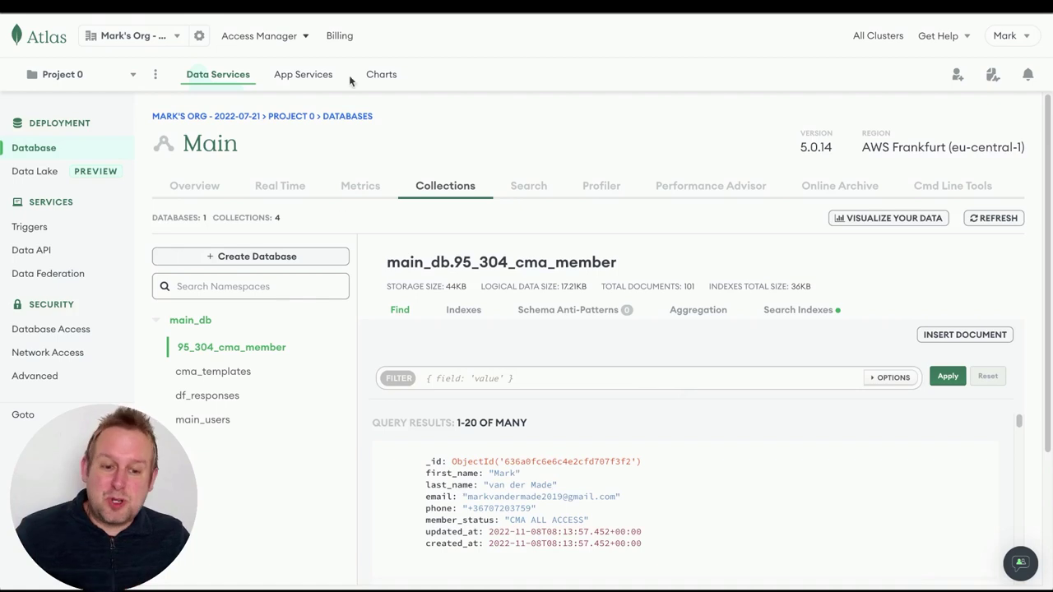
Go to UChat's Data Stores page and start a new data store
key(ctrl+Tab)
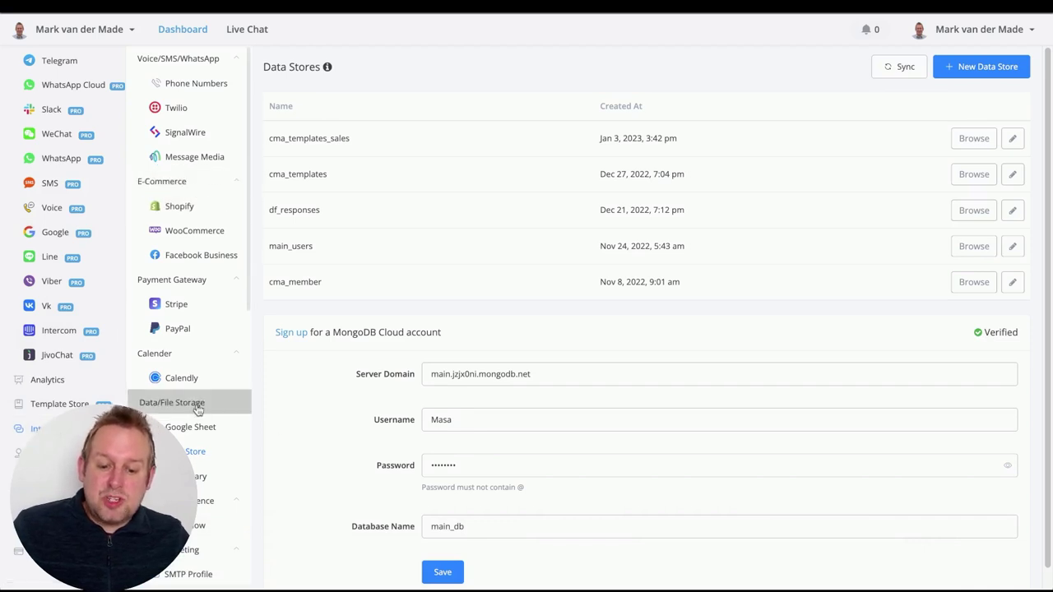
scroll(197, 409, down, 5)
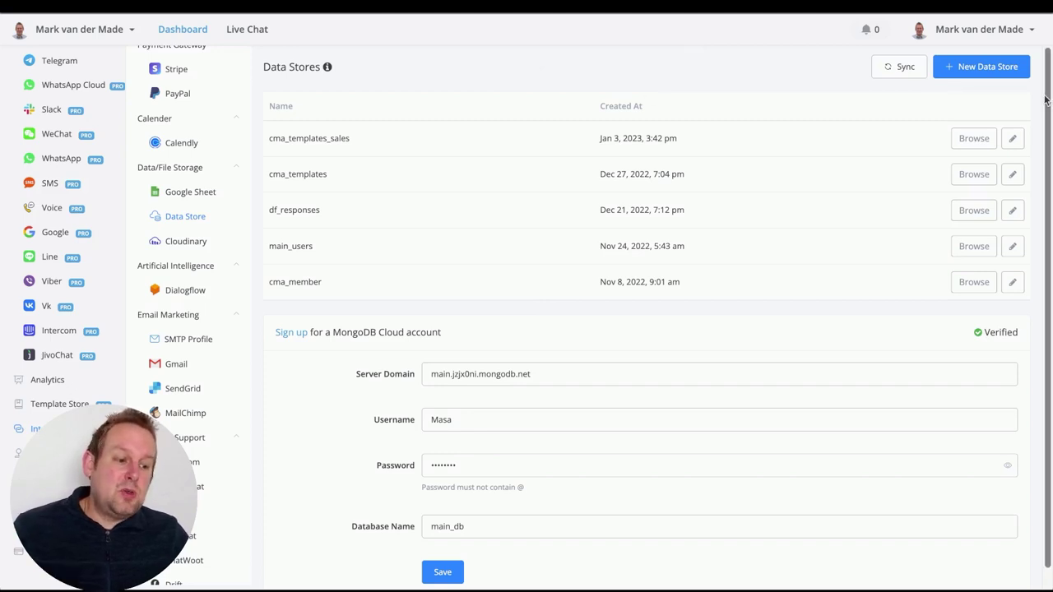
click(997, 76)
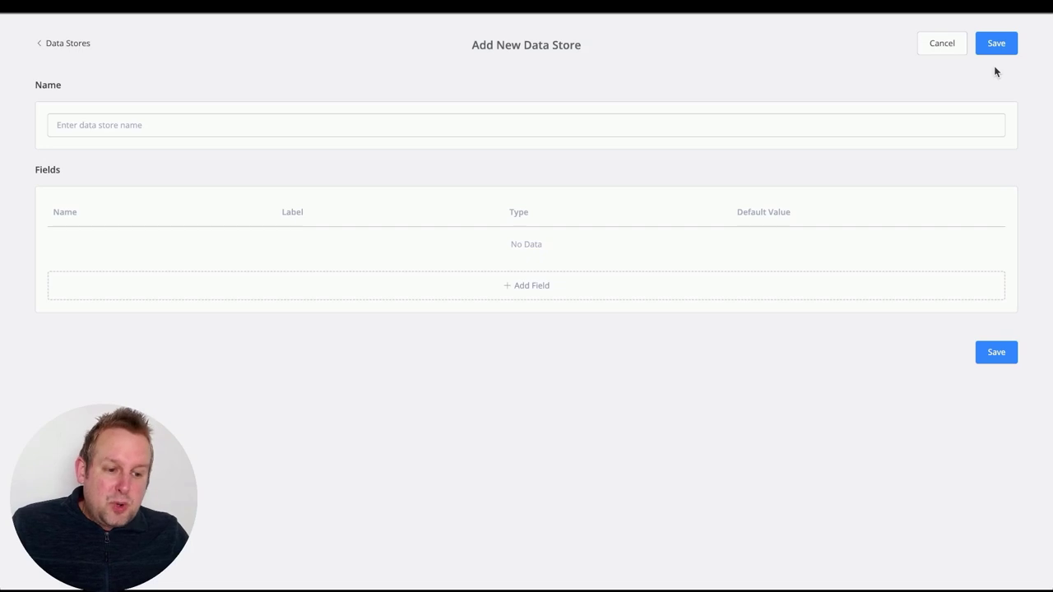
Enter 'demo' as the new data store's name
click(515, 126)
text(demo)
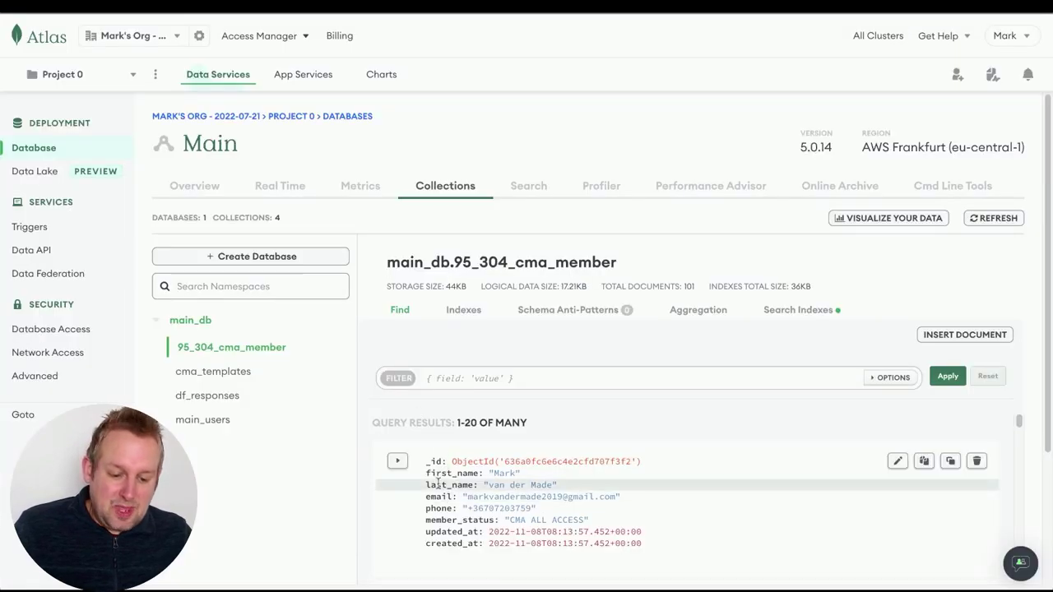
Check the spelling of the first_name key in the Atlas member document
drag(425, 473, 480, 476)
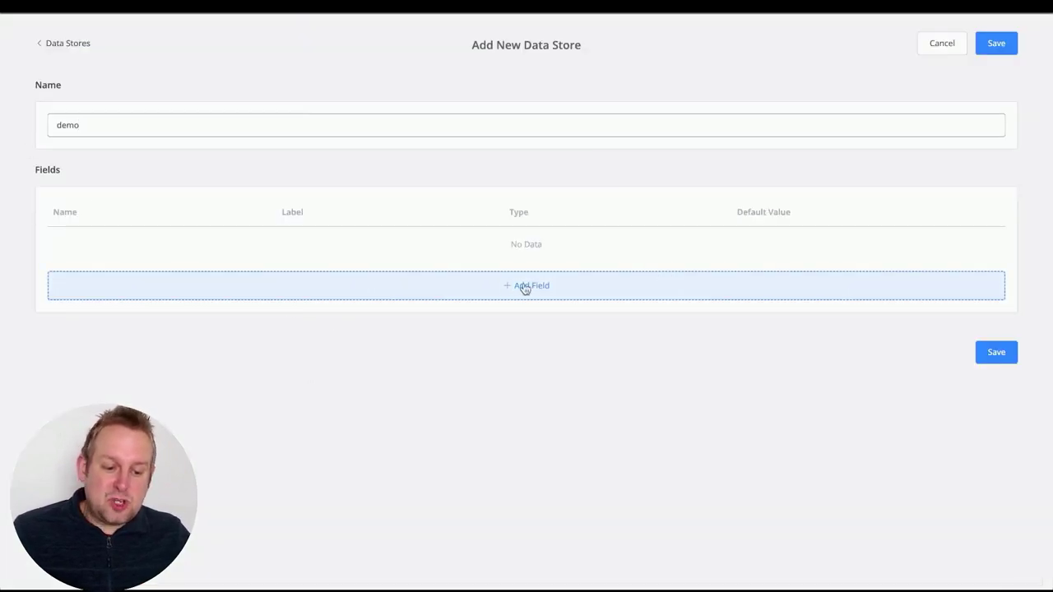
Add Text fields first_name and last_name to the demo data store
click(529, 286)
click(387, 134)
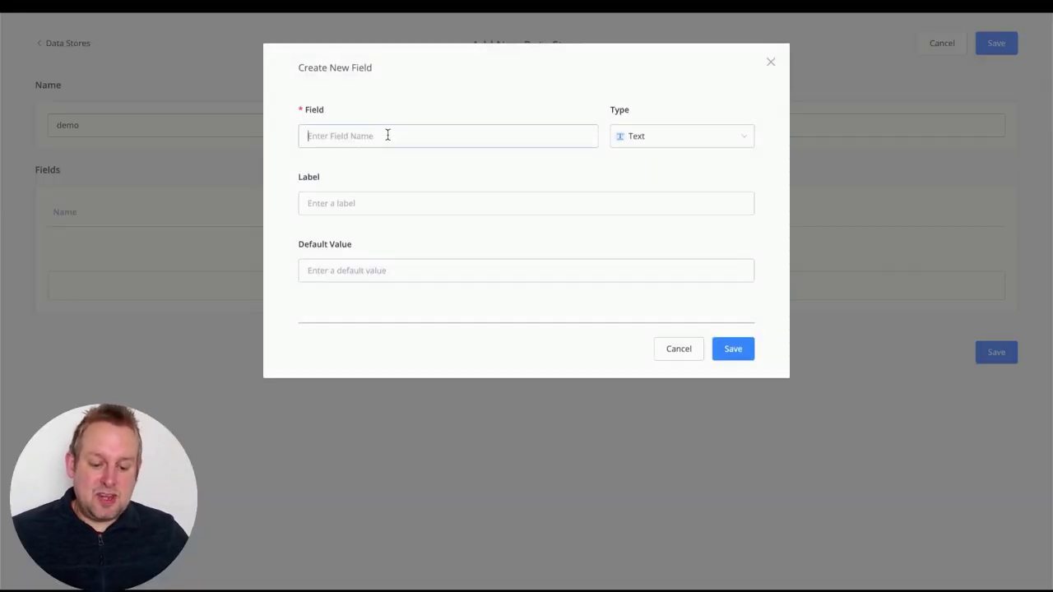
text(first)
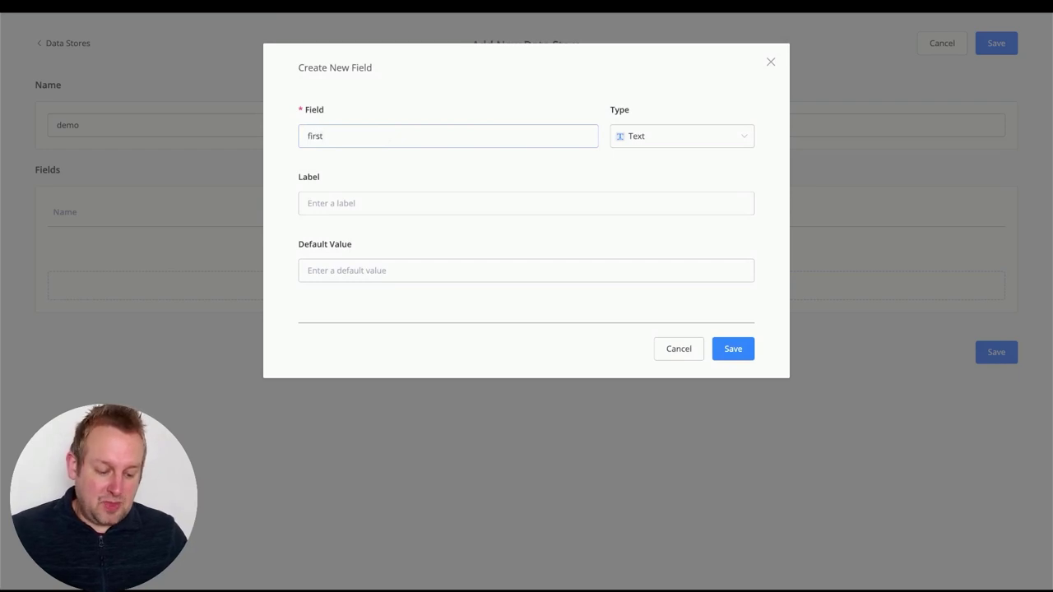
text(_name)
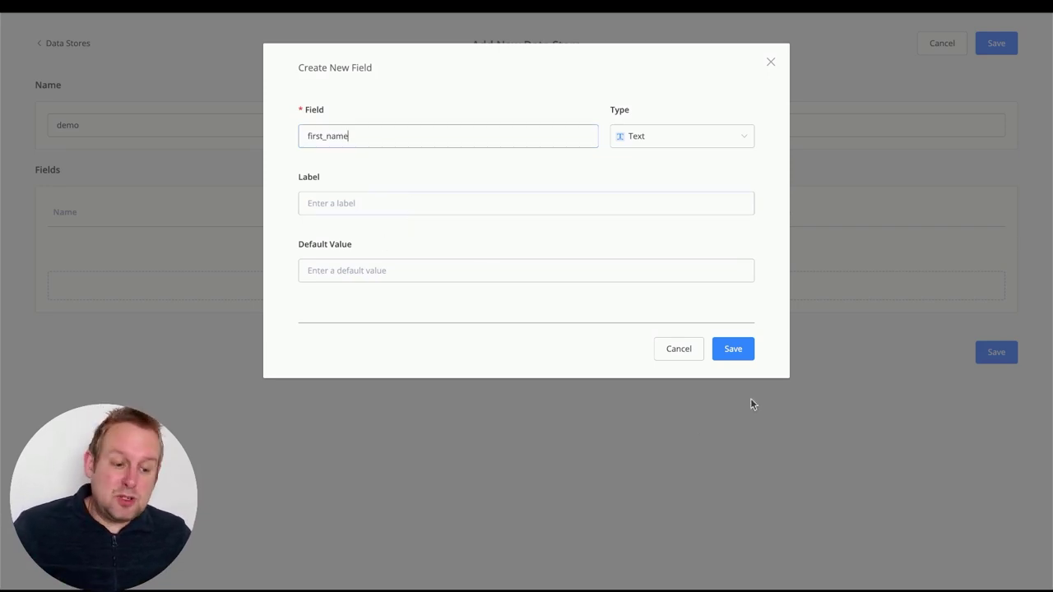
click(740, 351)
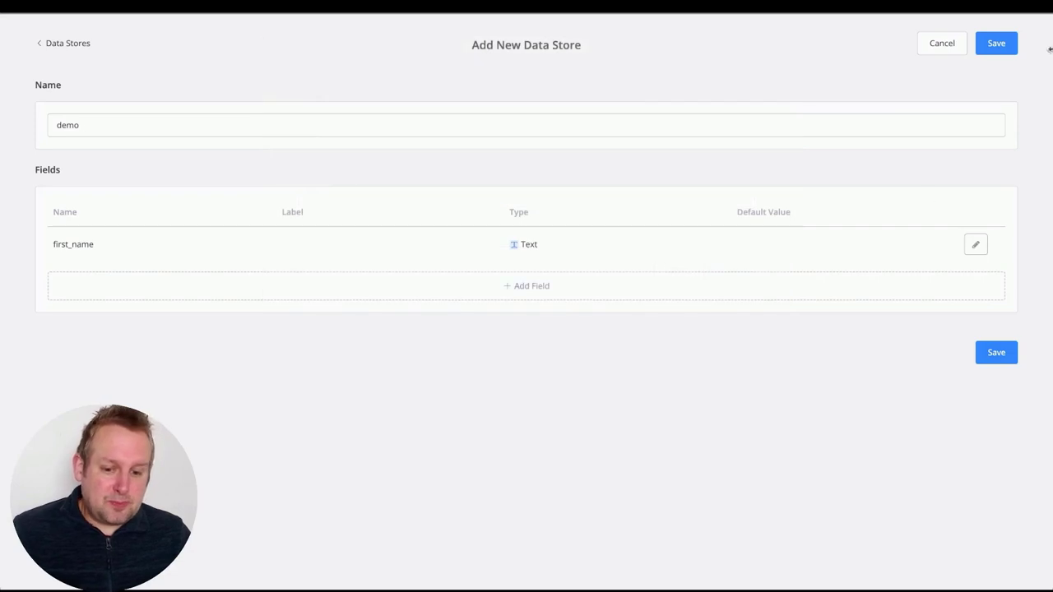
click(543, 295)
click(338, 134)
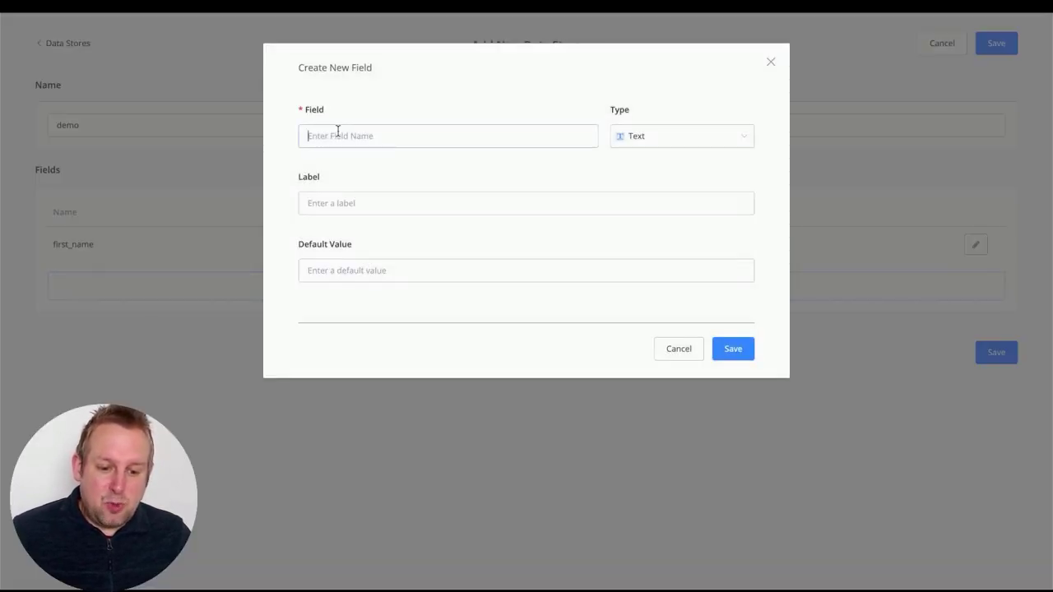
text(last_name)
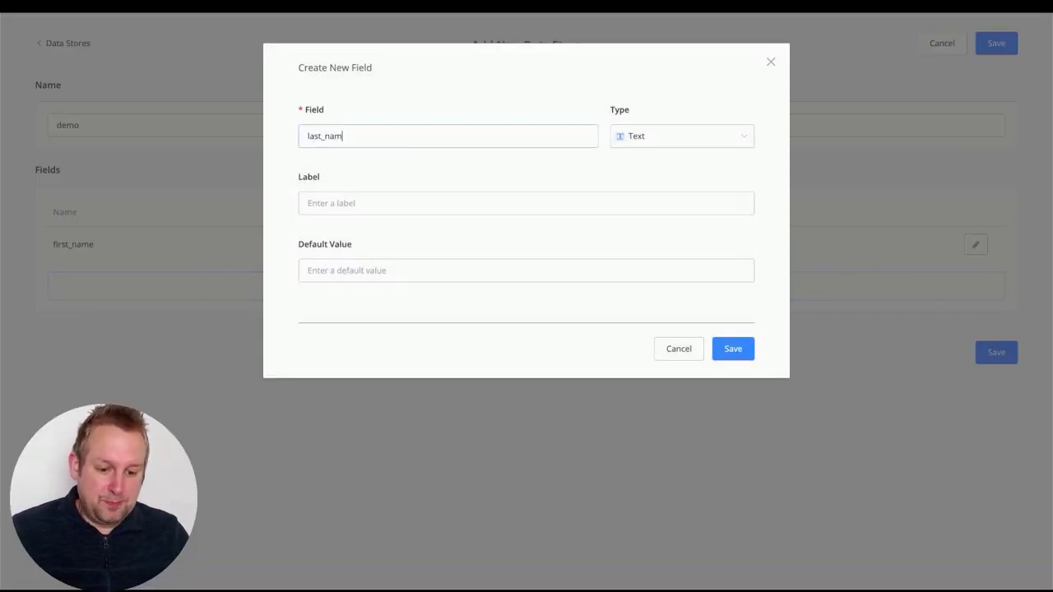
click(742, 357)
Add an email Text field to the demo data store
click(226, 321)
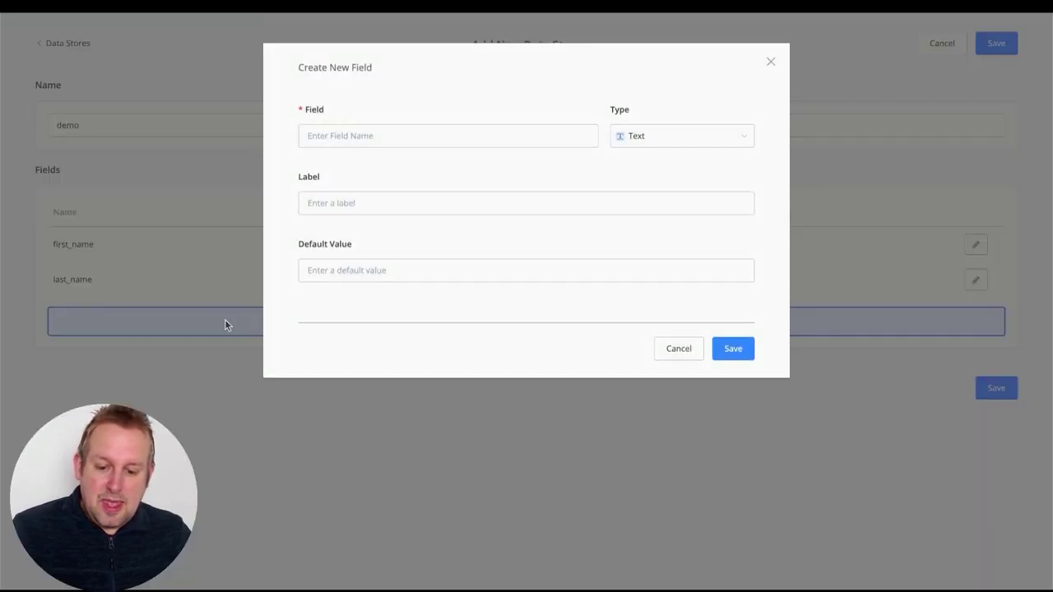
click(398, 140)
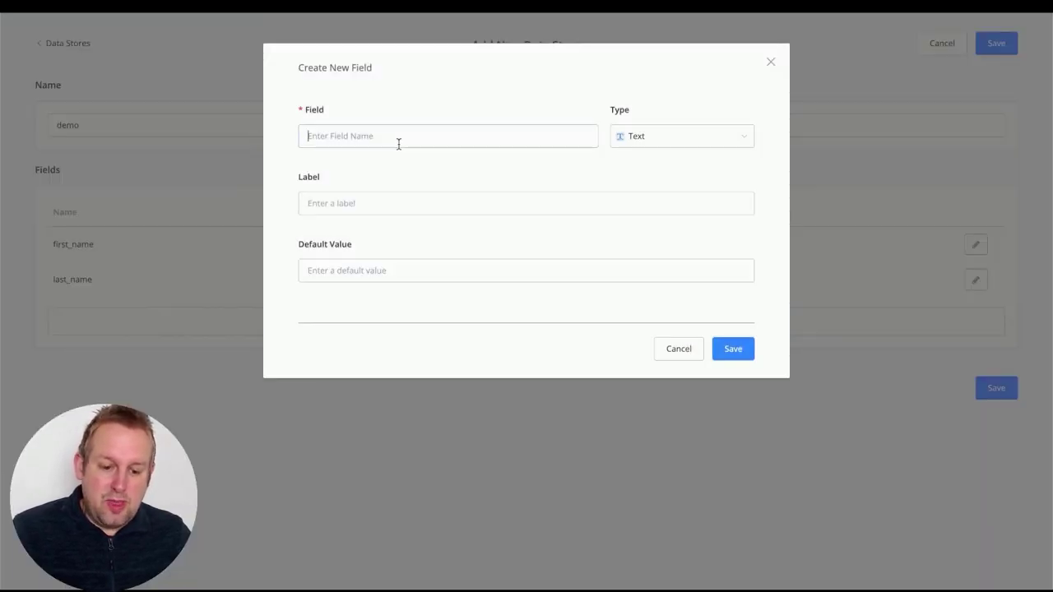
text(email)
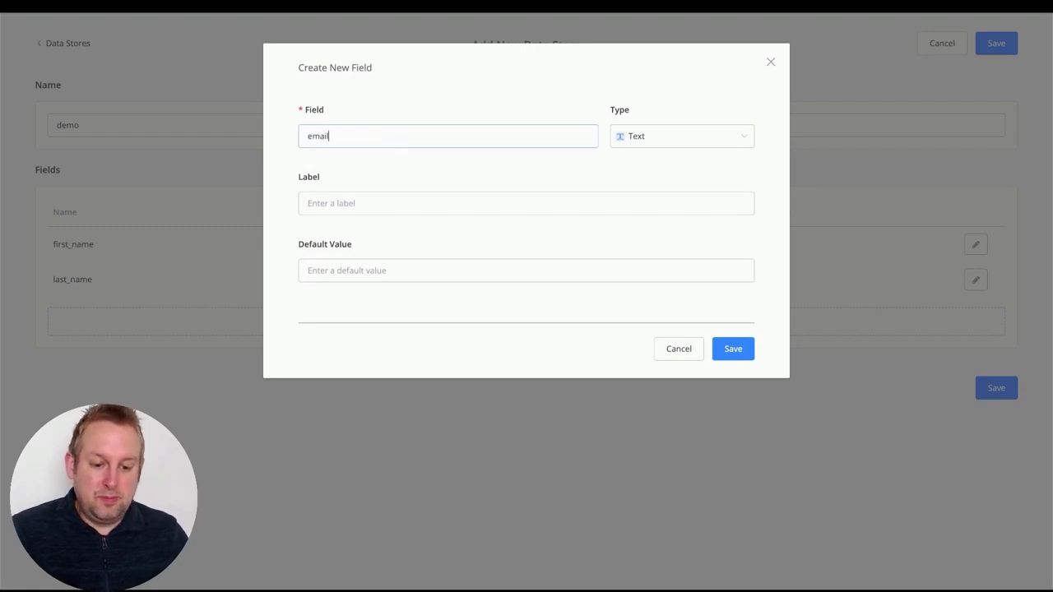
click(748, 354)
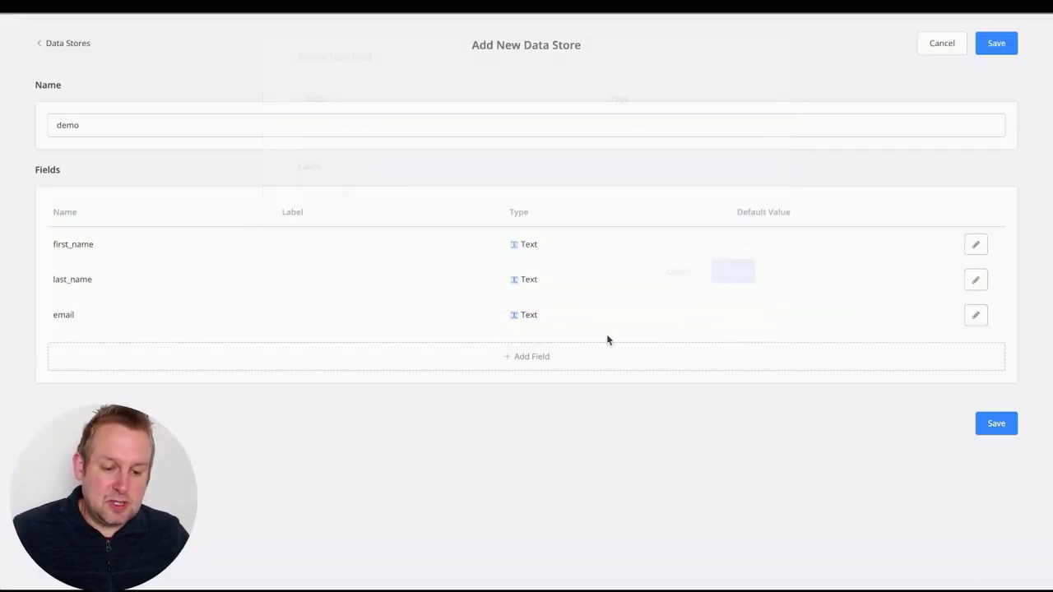
Add a lead_score field with type Number
click(377, 352)
click(411, 134)
text(l)
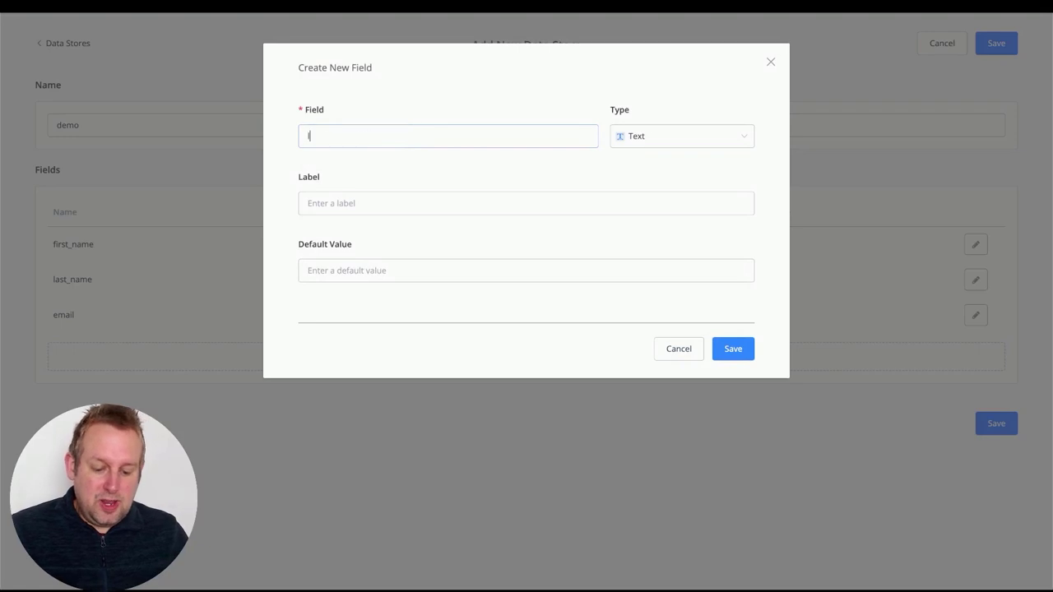
text(ead)
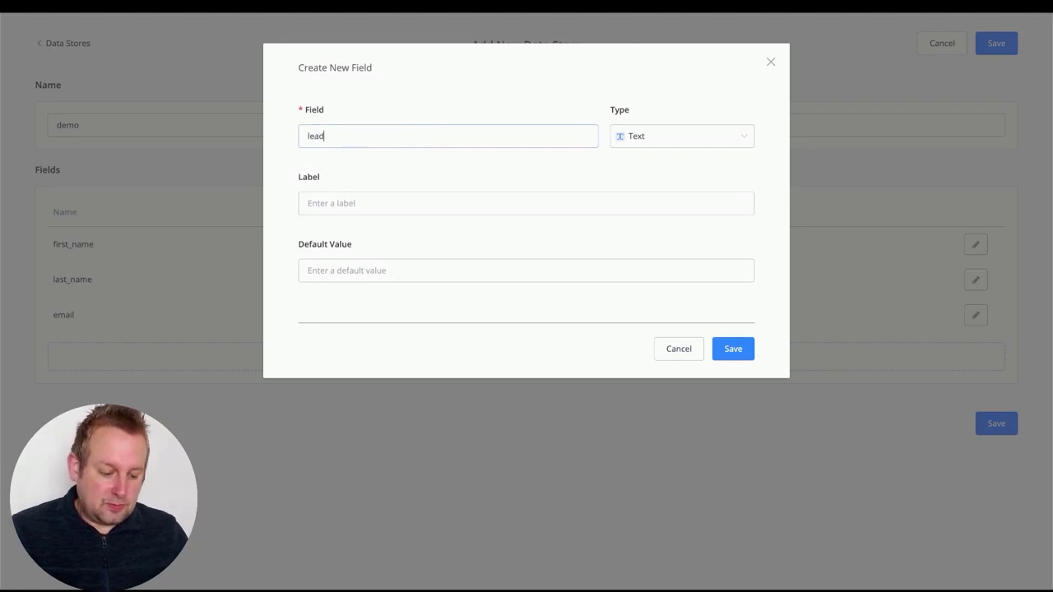
text(_score)
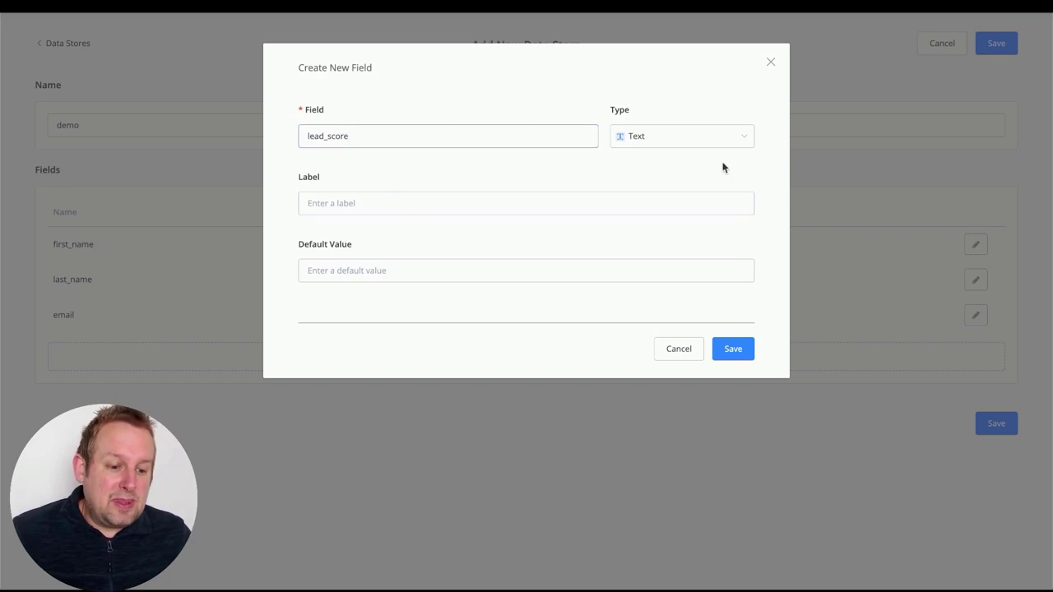
click(732, 140)
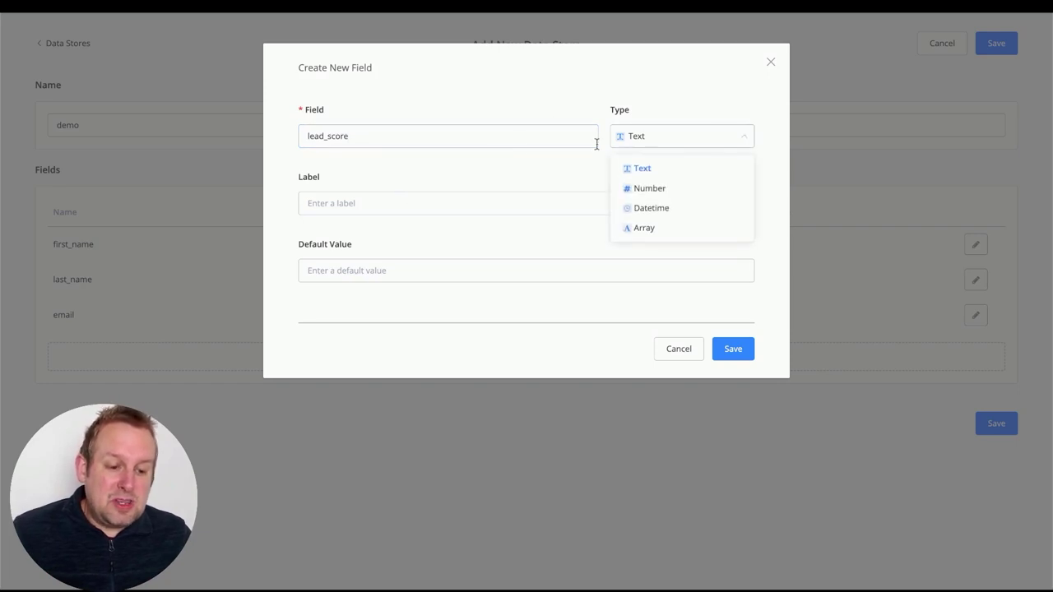
click(670, 190)
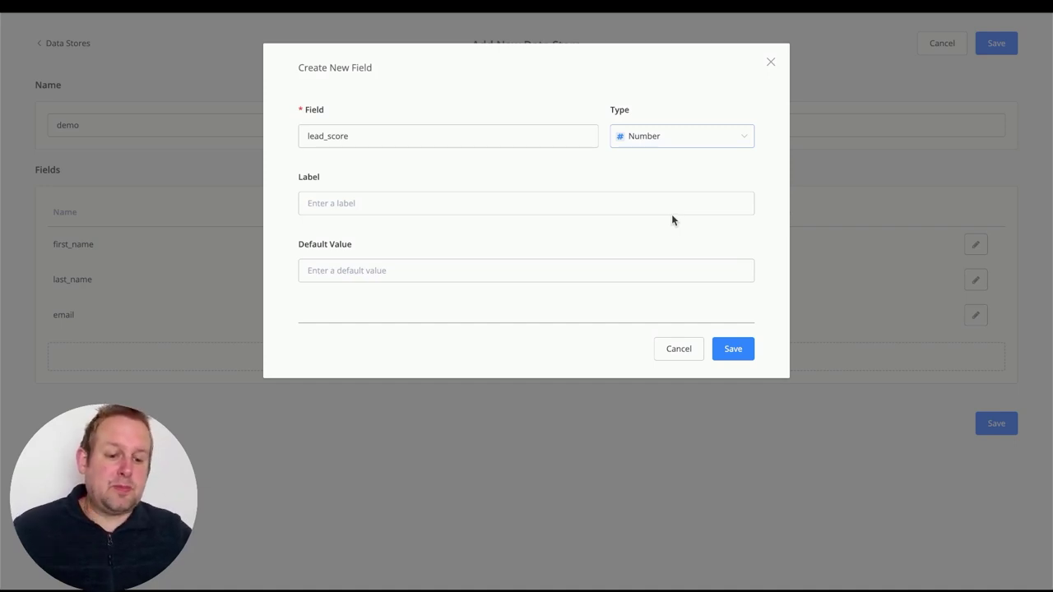
click(751, 349)
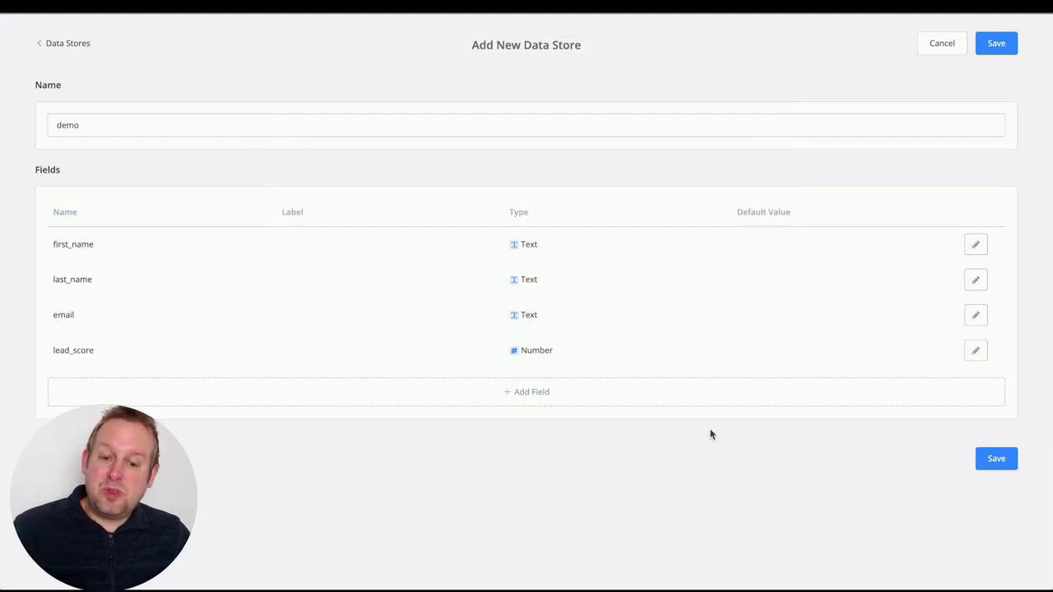
Save the demo data store with its four fields
click(1000, 461)
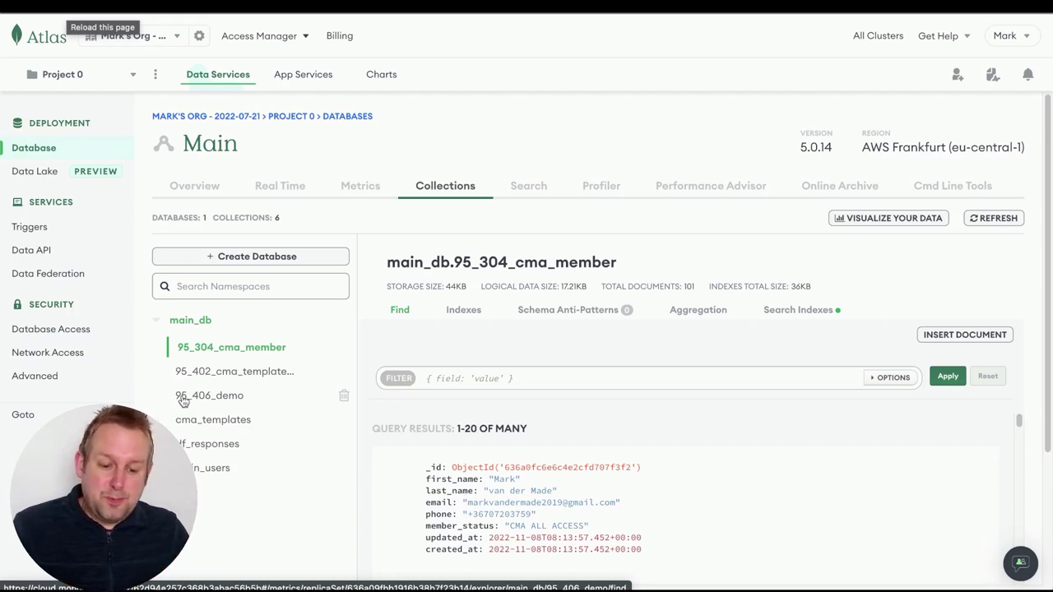
Open the empty 95_406_demo collection in Atlas, then return to UChat's Data Stores list
click(185, 398)
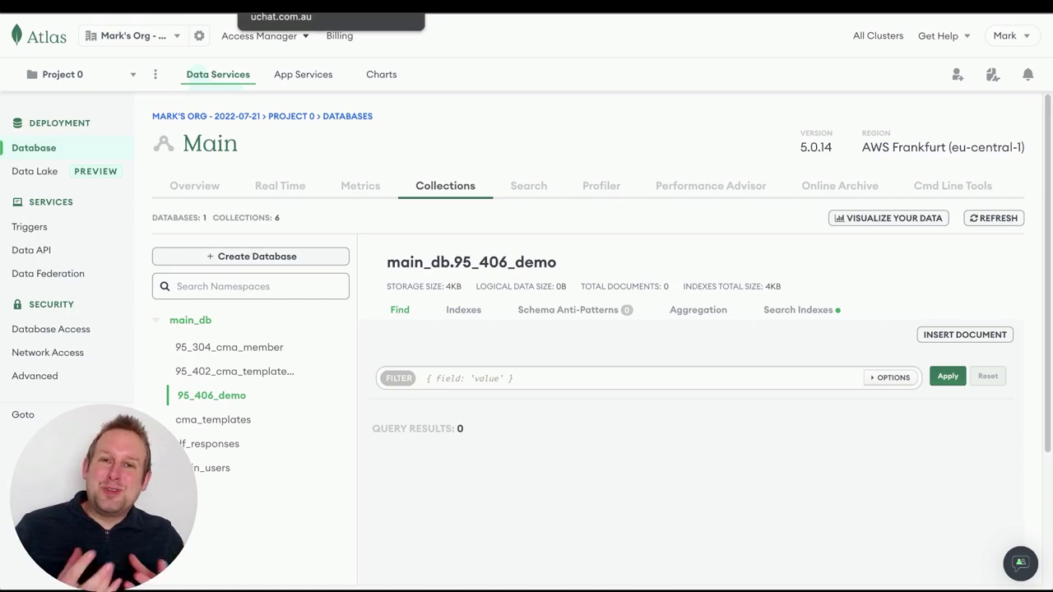
click(313, 5)
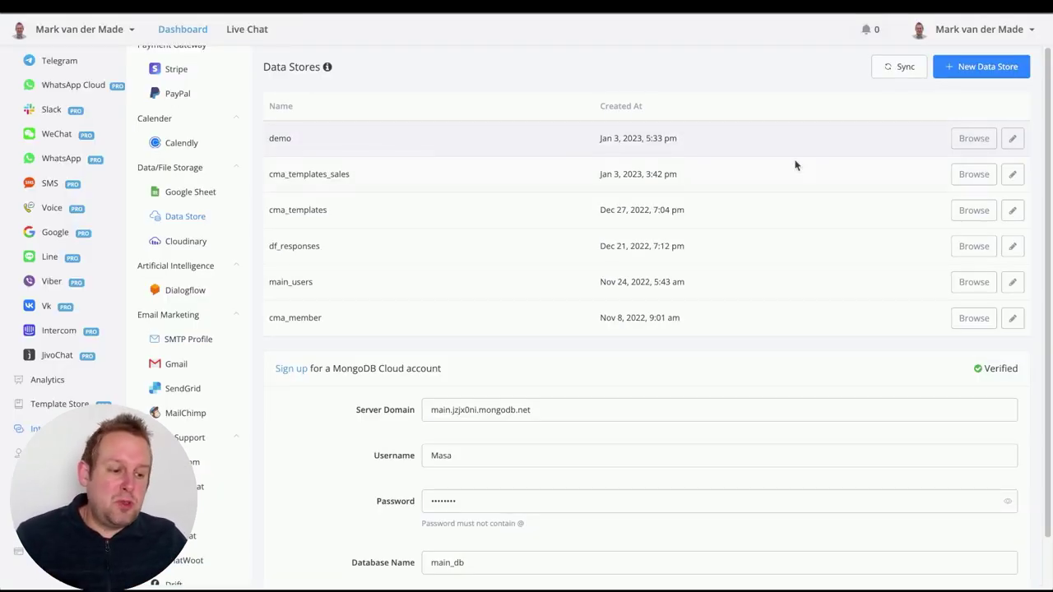
Create a demo record with the contact's first name, last name, e-mail and lead score 10
click(966, 140)
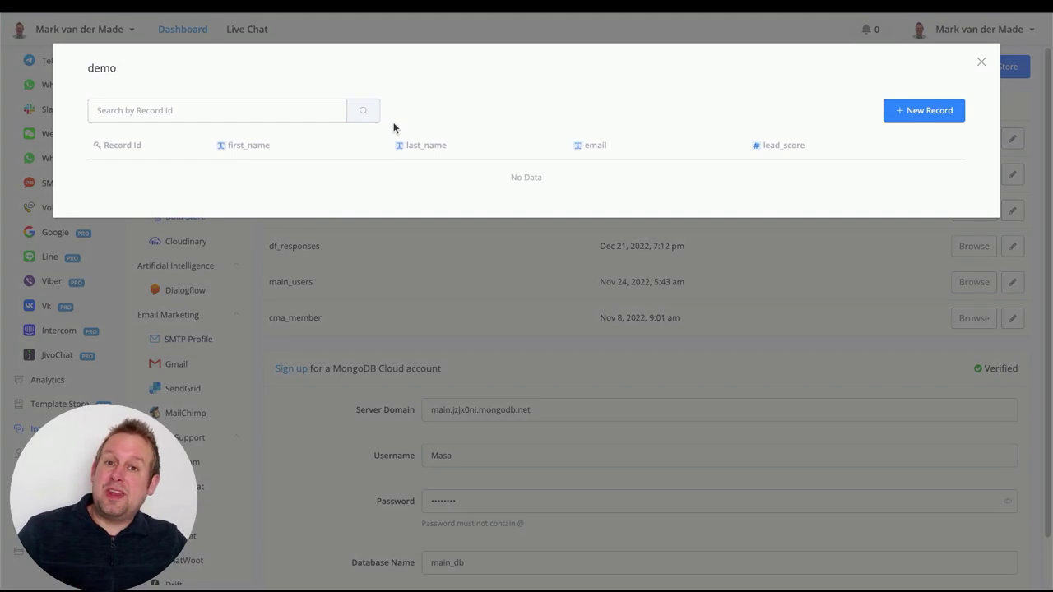
click(927, 112)
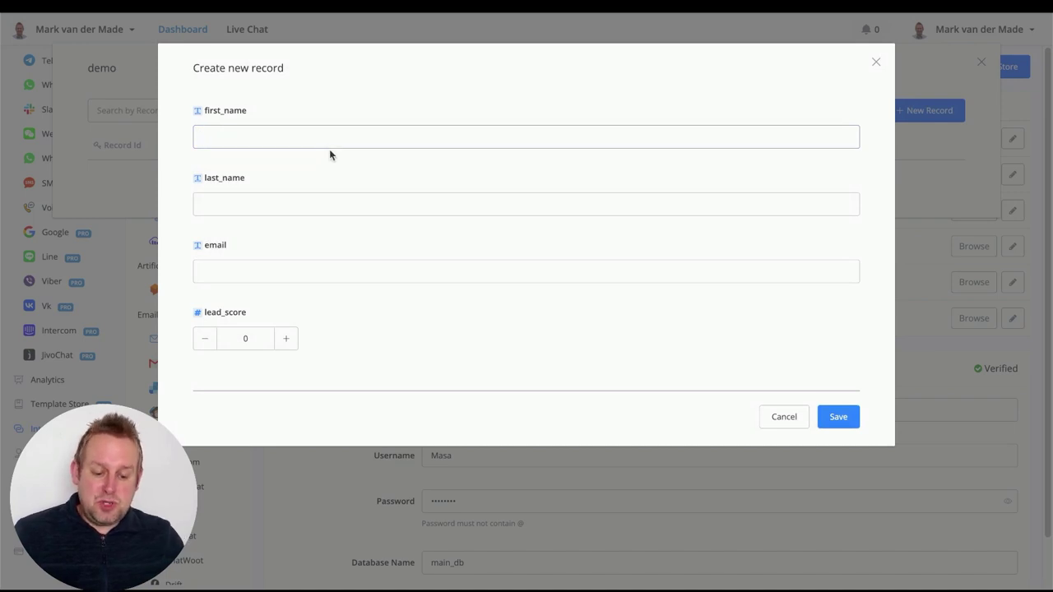
key(Tab)
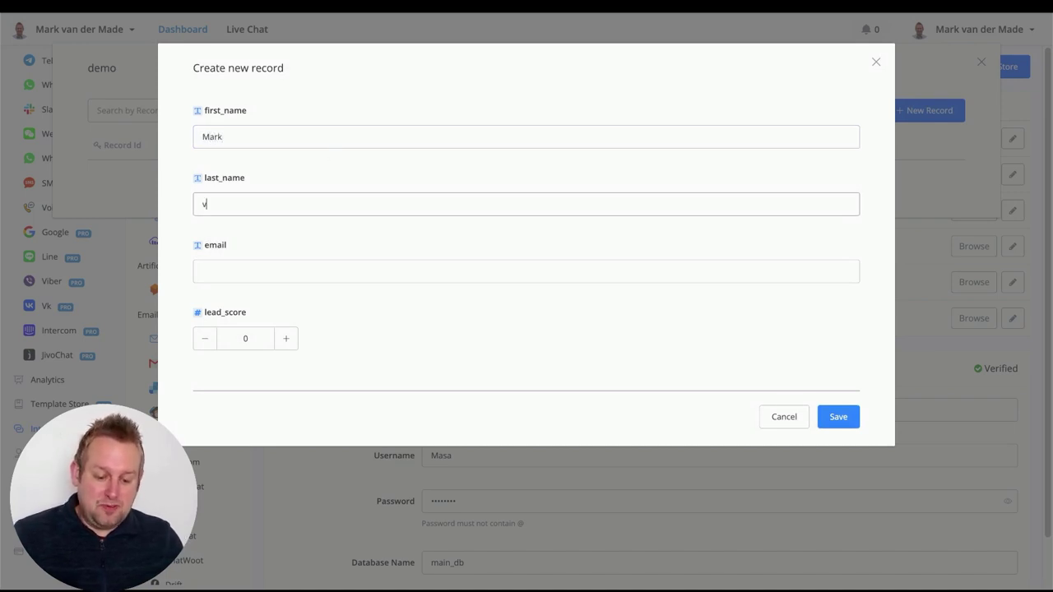
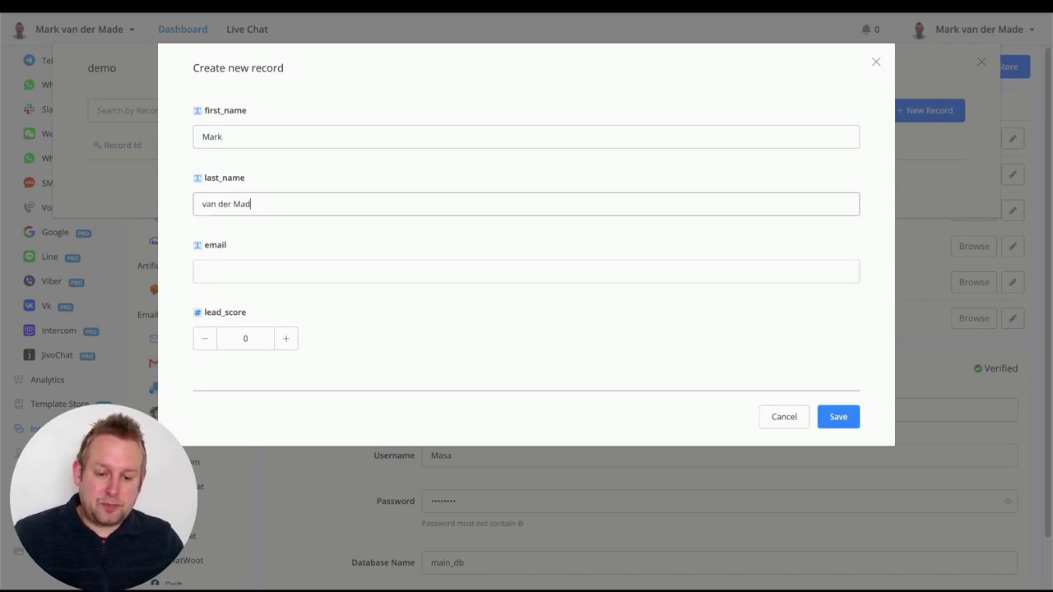
key(Tab)
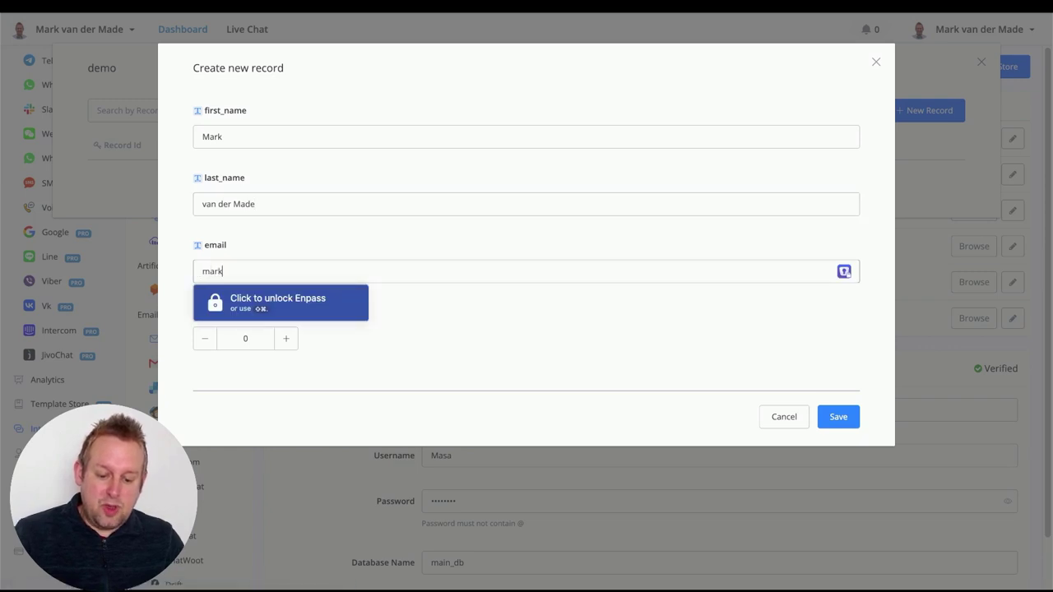
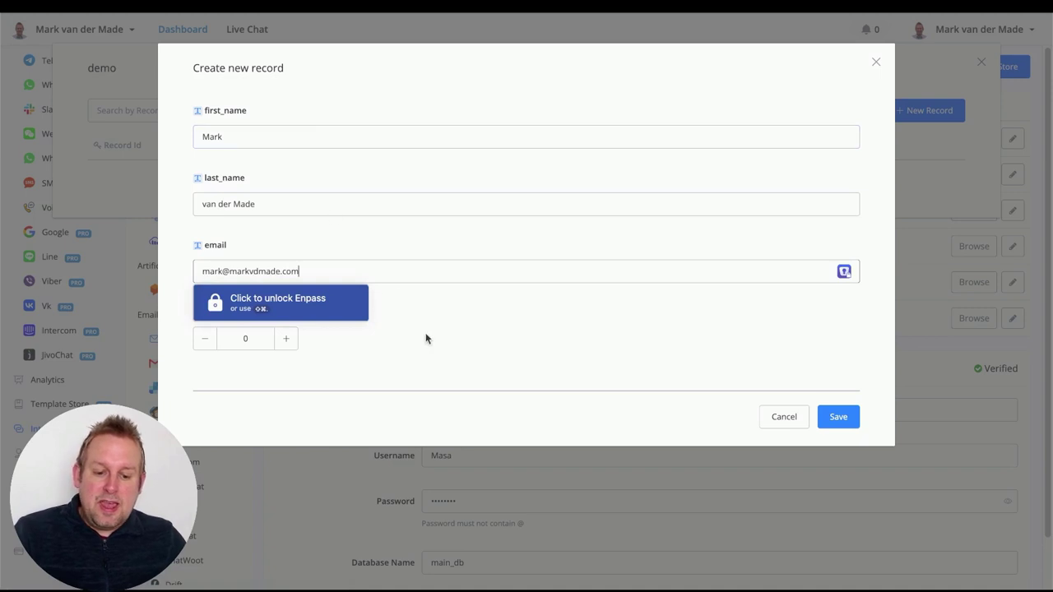
click(426, 338)
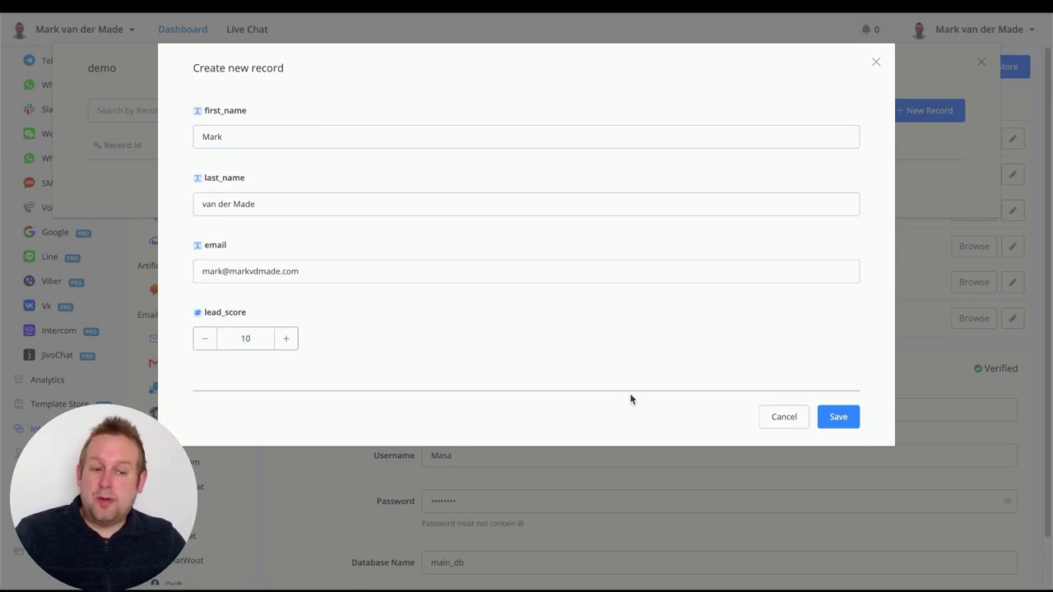
click(855, 416)
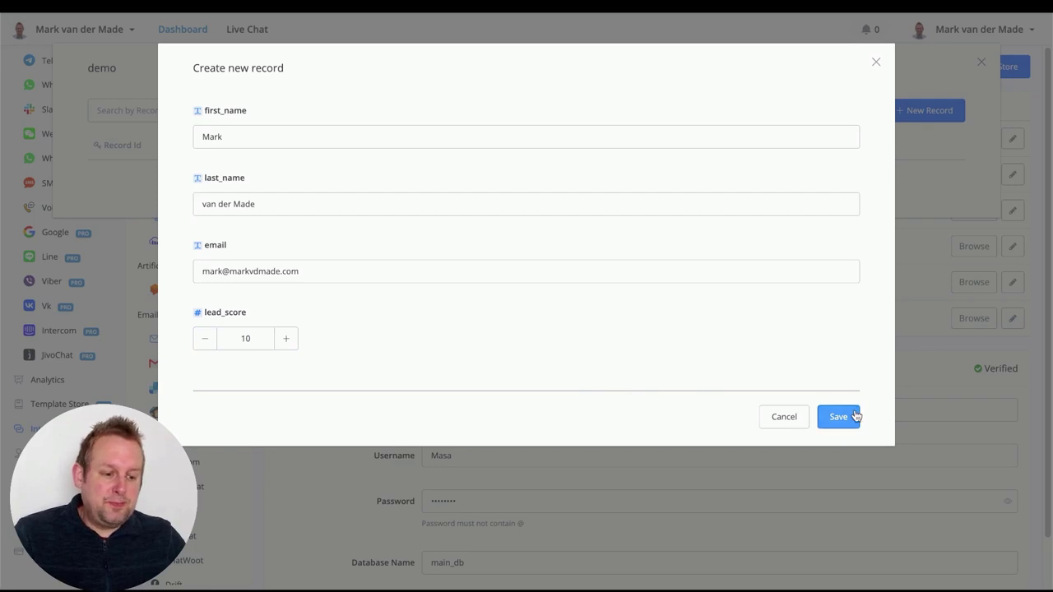
Save the new record and reload Atlas to see it in 95_406_demo
click(855, 416)
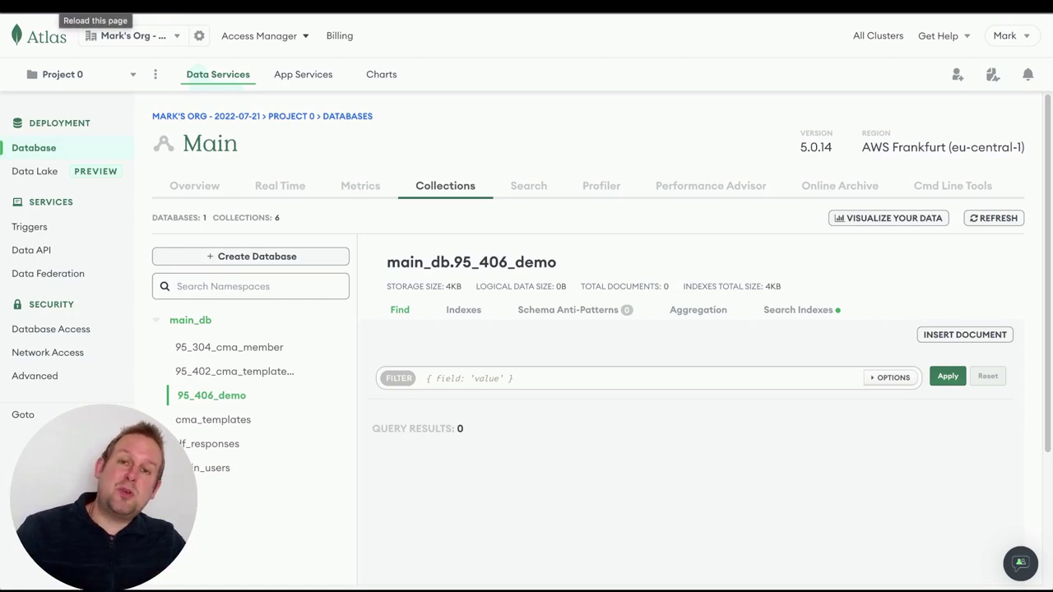
key(super+r)
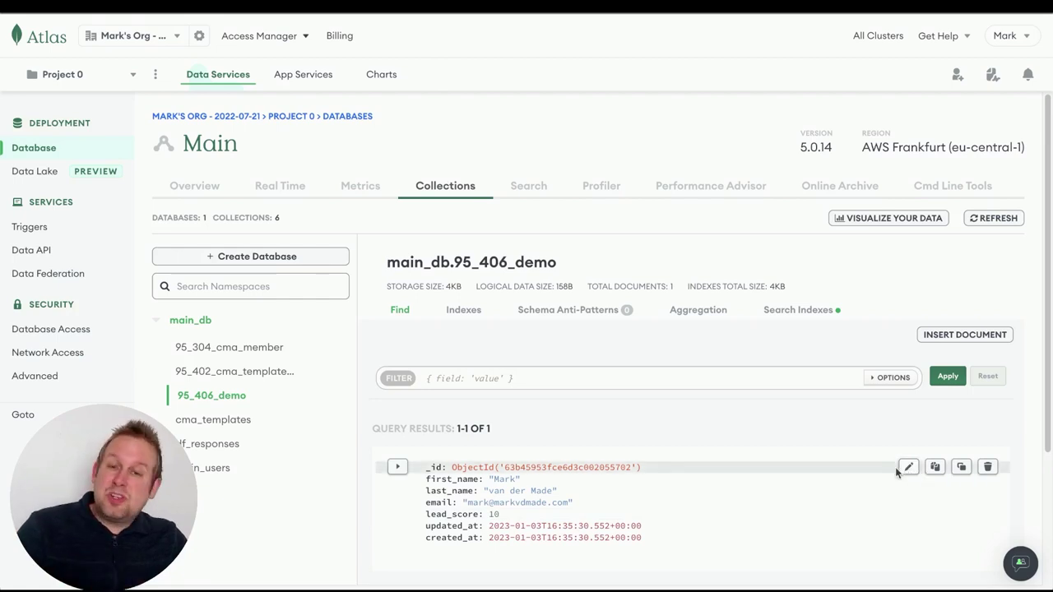
right_click(897, 471)
click(687, 427)
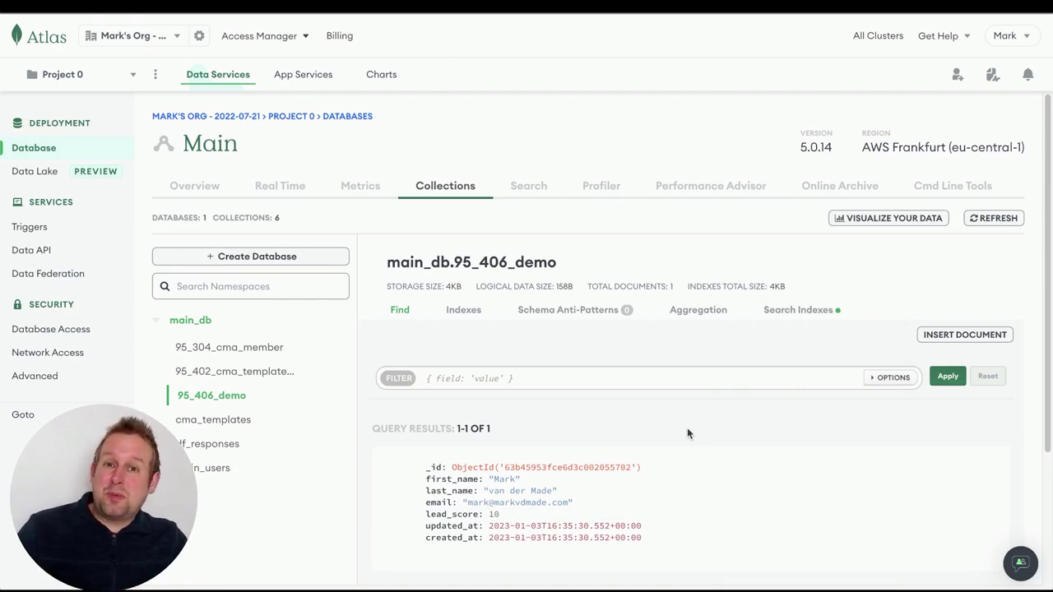
mouse_move(894, 468)
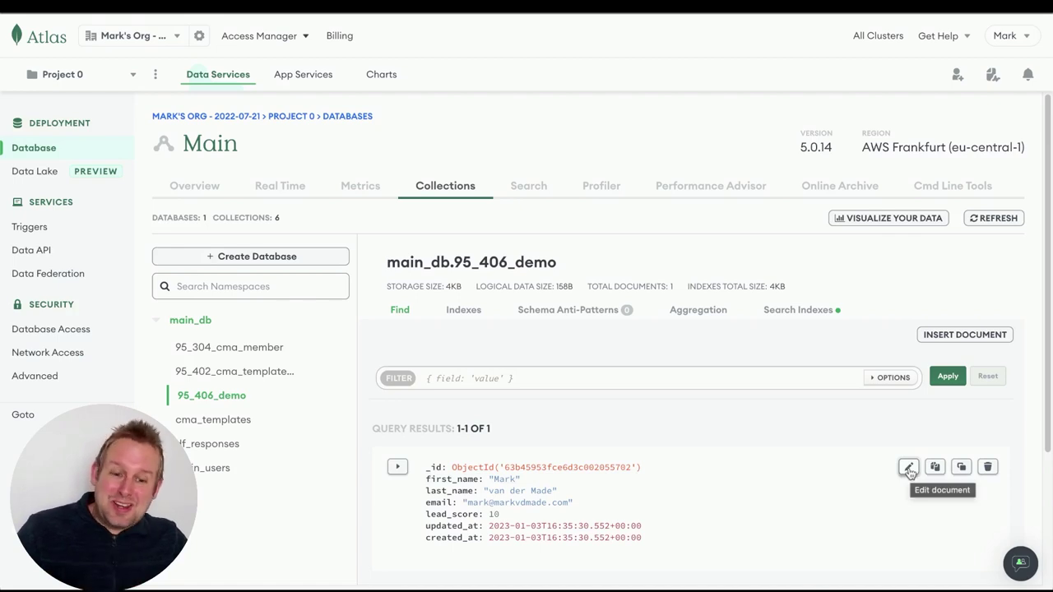
scroll(909, 471, down, 3)
scroll(909, 471, up, 3)
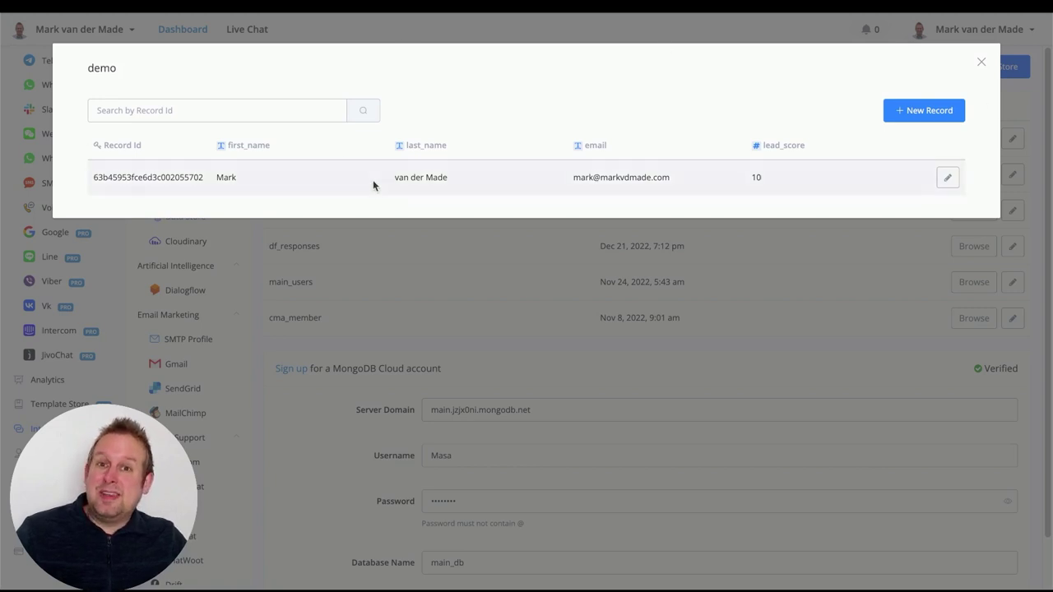
Edit the demo record with a new e-mail address and lead_score 25, and save it
click(980, 63)
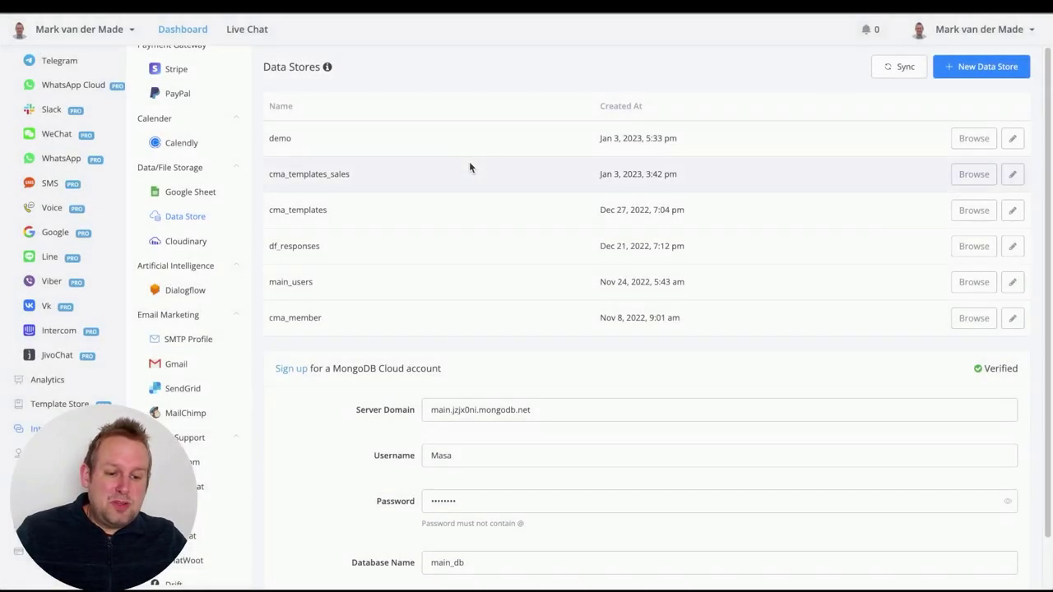
click(968, 140)
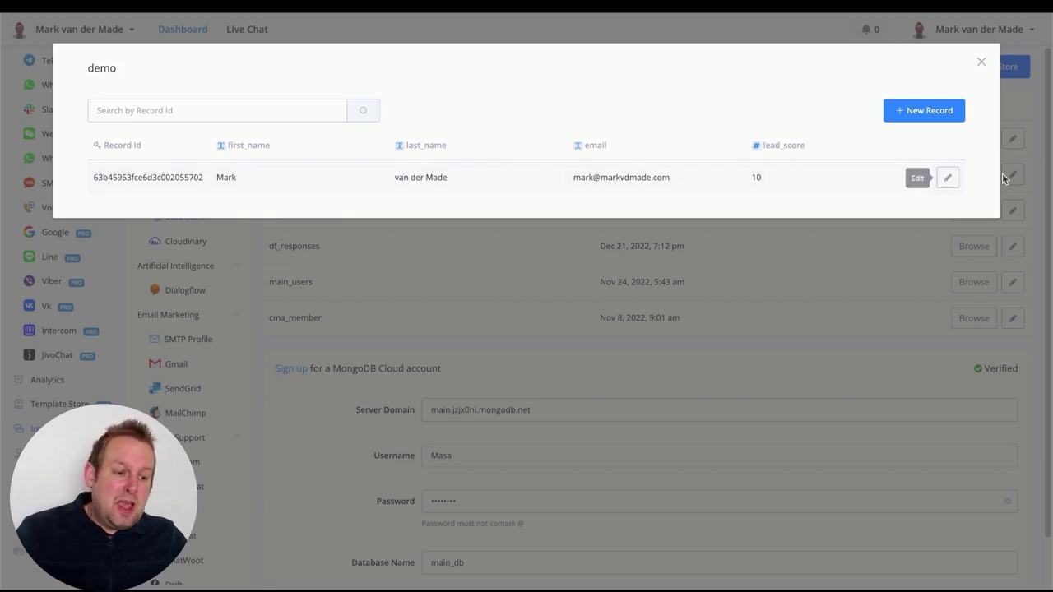
click(948, 179)
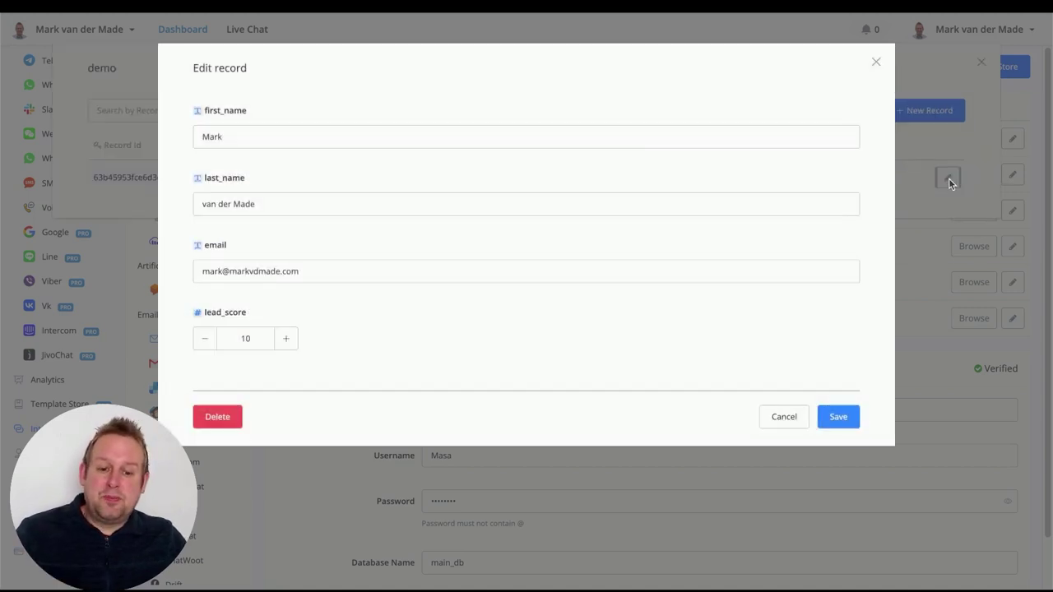
double_click(369, 272)
drag(369, 268, 203, 262)
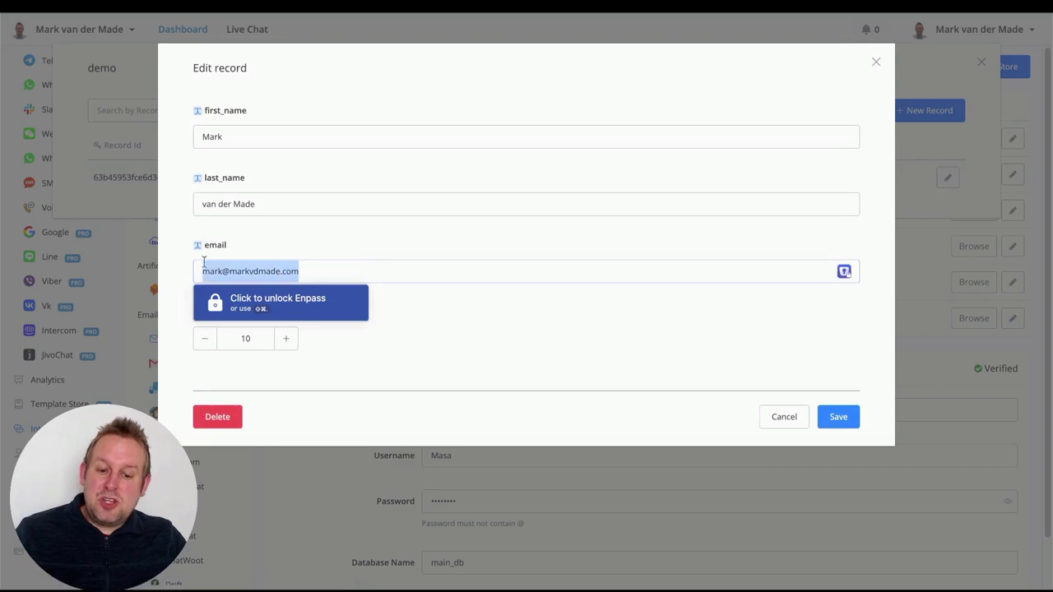
text(mail)
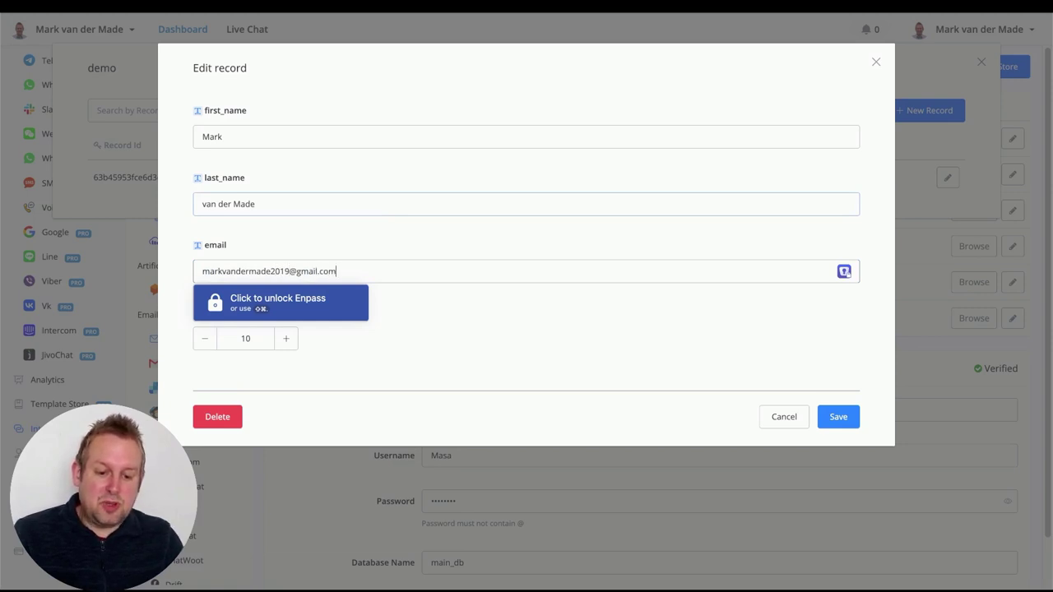
click(535, 317)
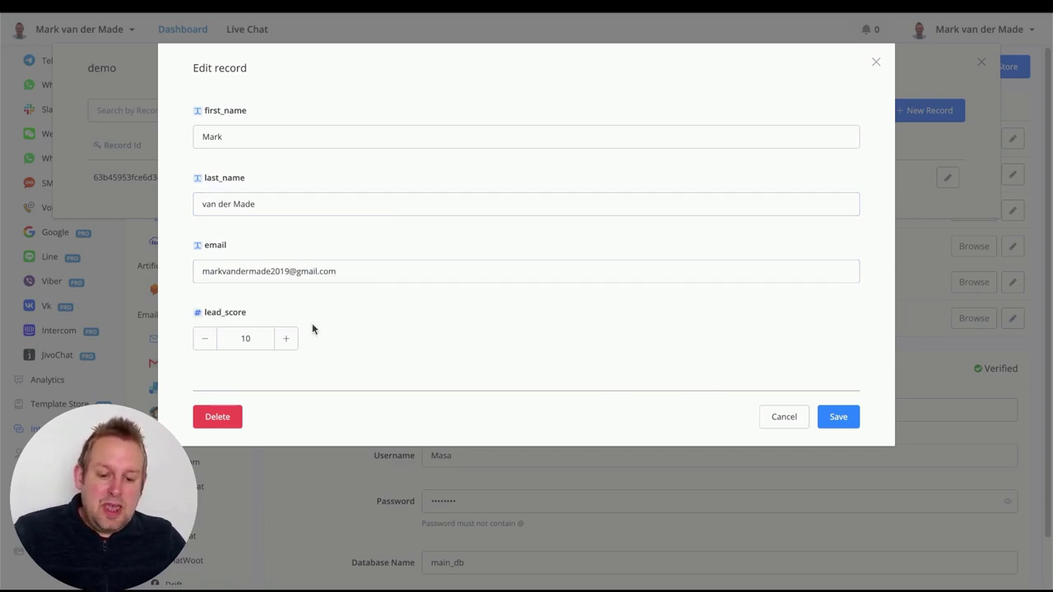
text(25)
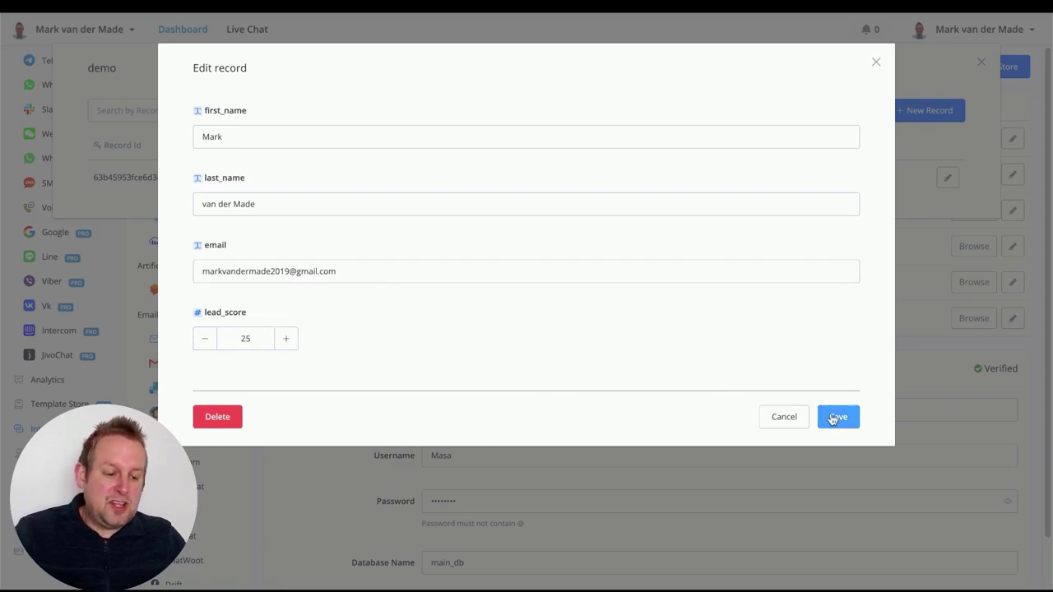
click(834, 419)
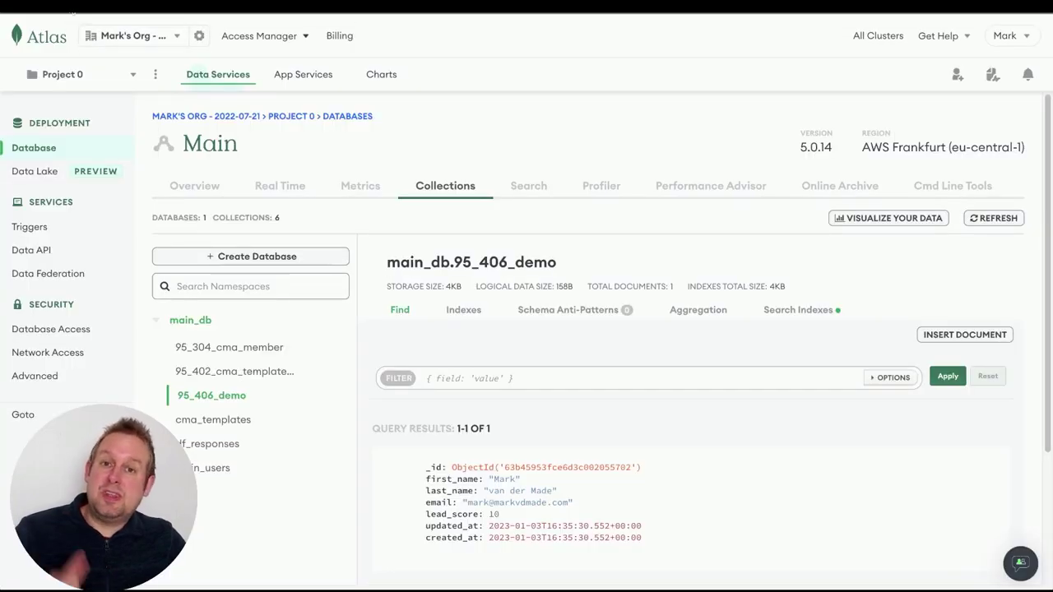
Reload Atlas's main_db.95_406_demo collection to confirm lead_score 25 and the new e-mail
key(super+r)
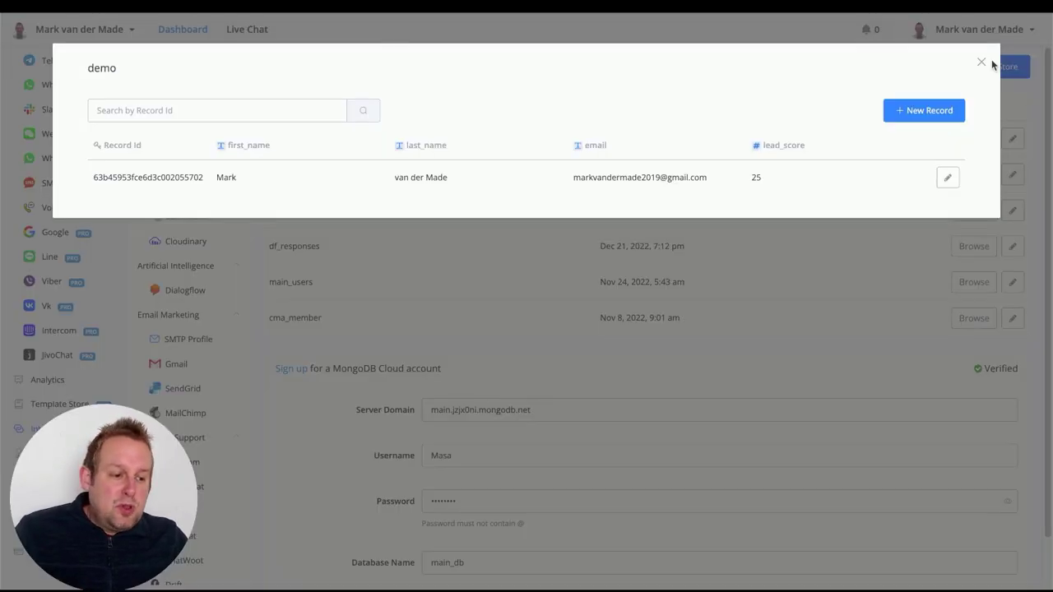
Add a fifth Text field named 'phone' to the demo data store and save it
click(982, 64)
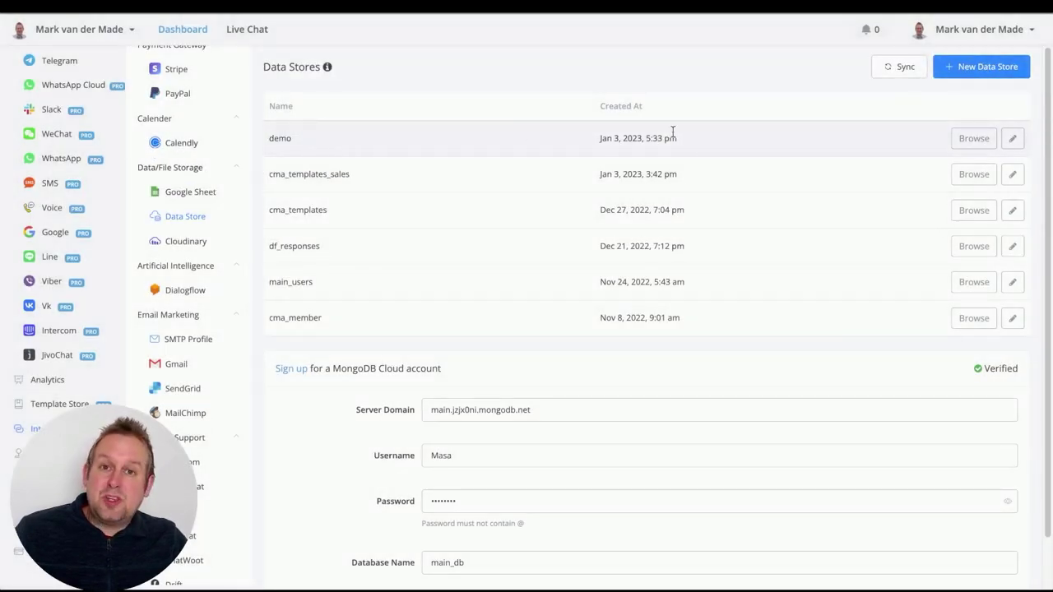
click(1012, 144)
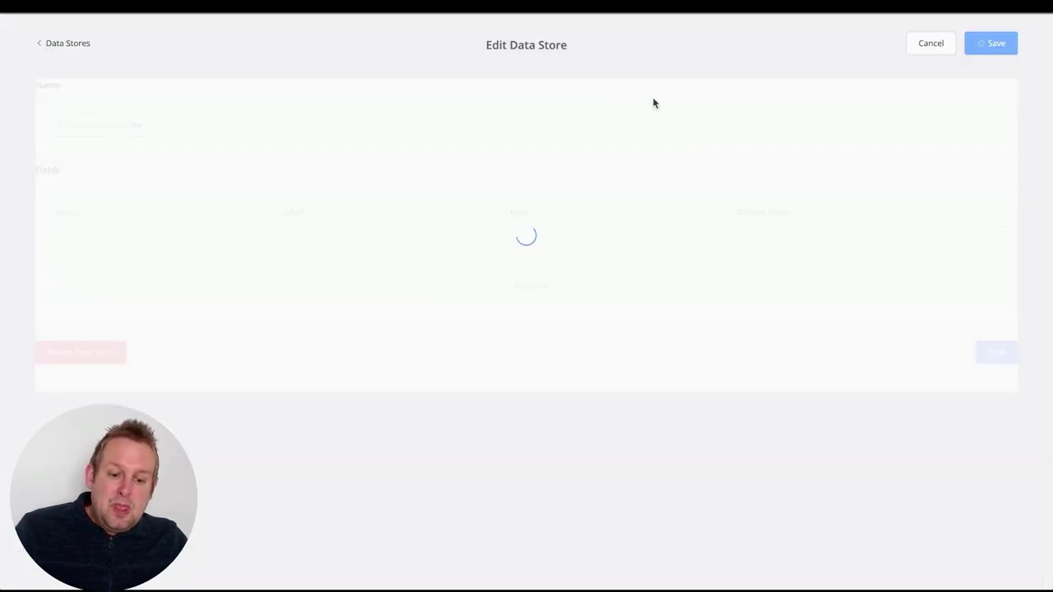
click(590, 391)
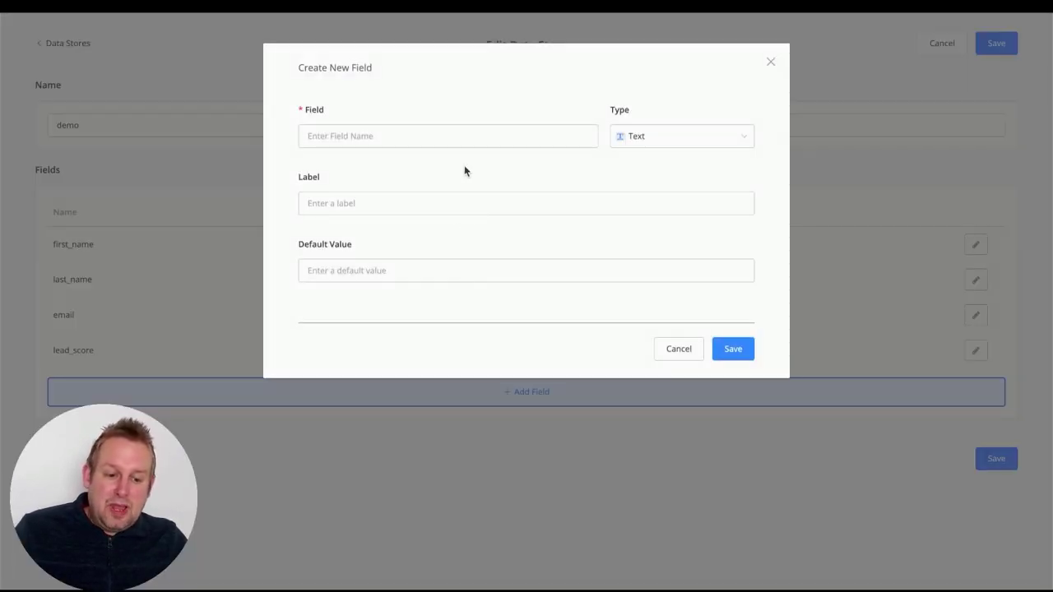
click(463, 144)
text(phone)
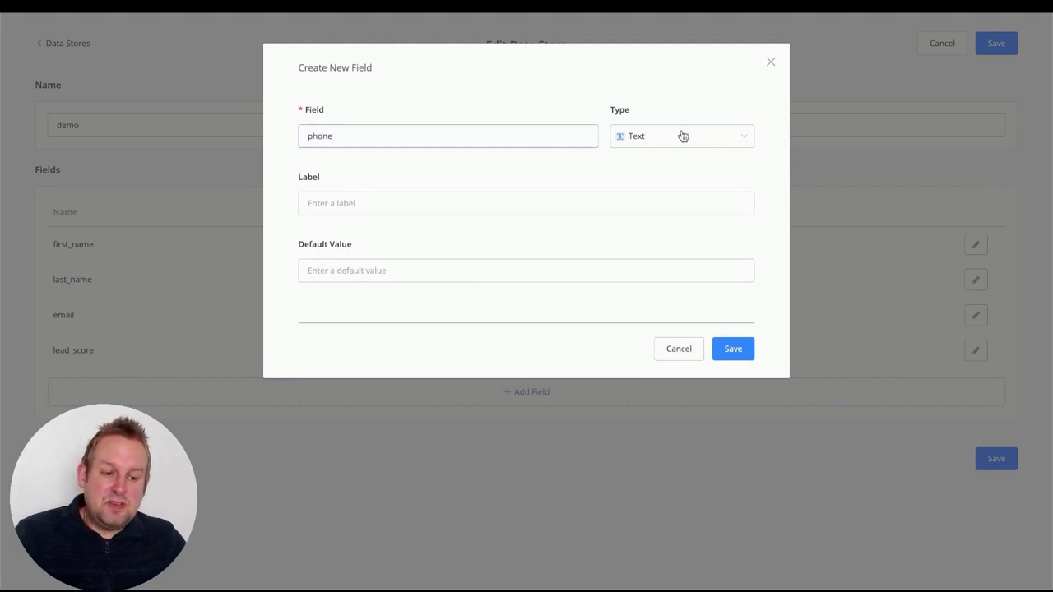
click(729, 354)
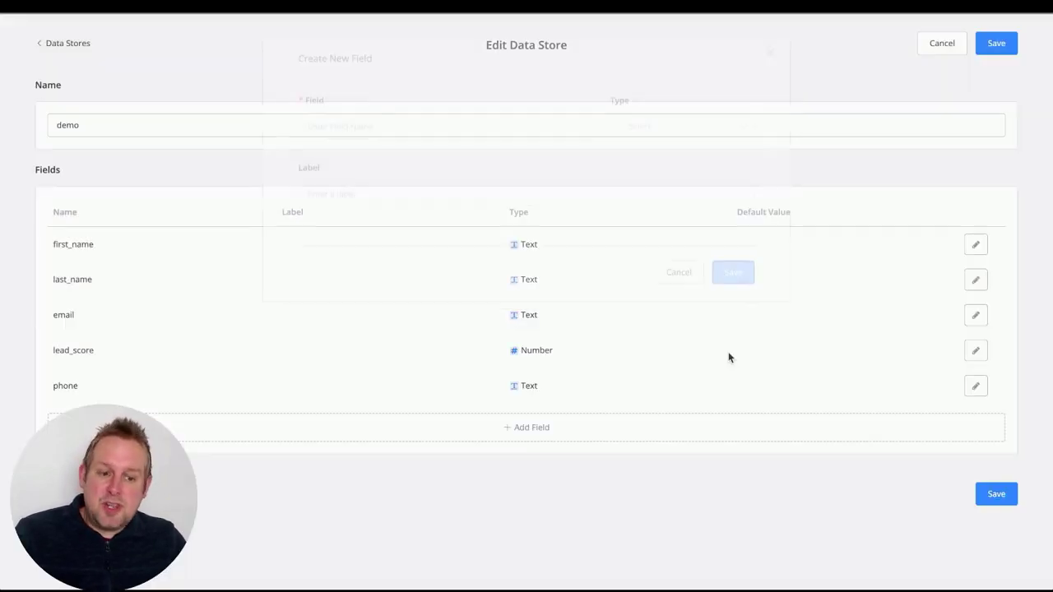
click(990, 496)
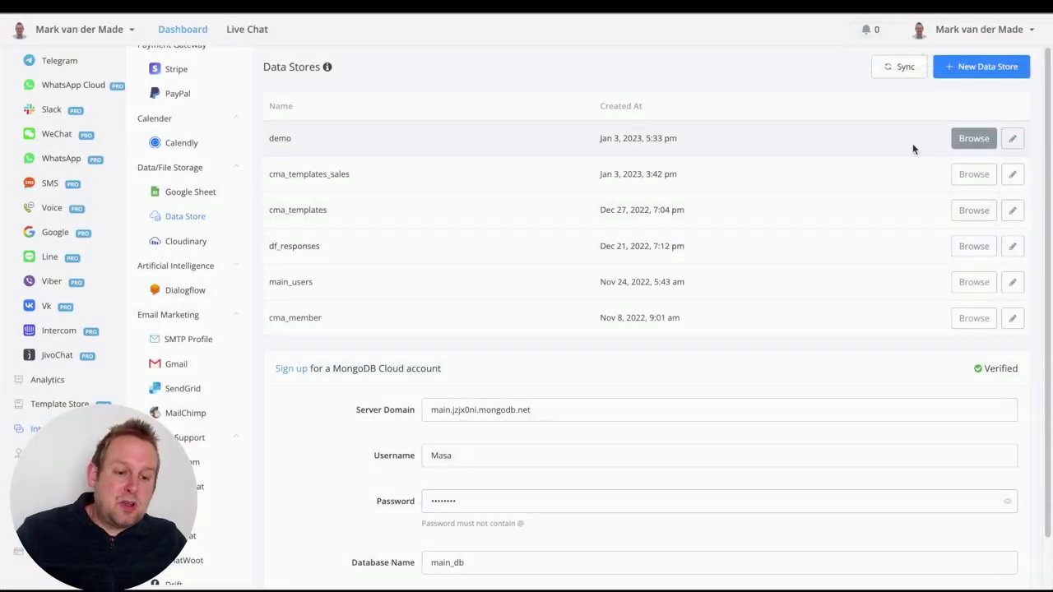
Enter a phone number in the demo record's new phone field and save the record
click(959, 140)
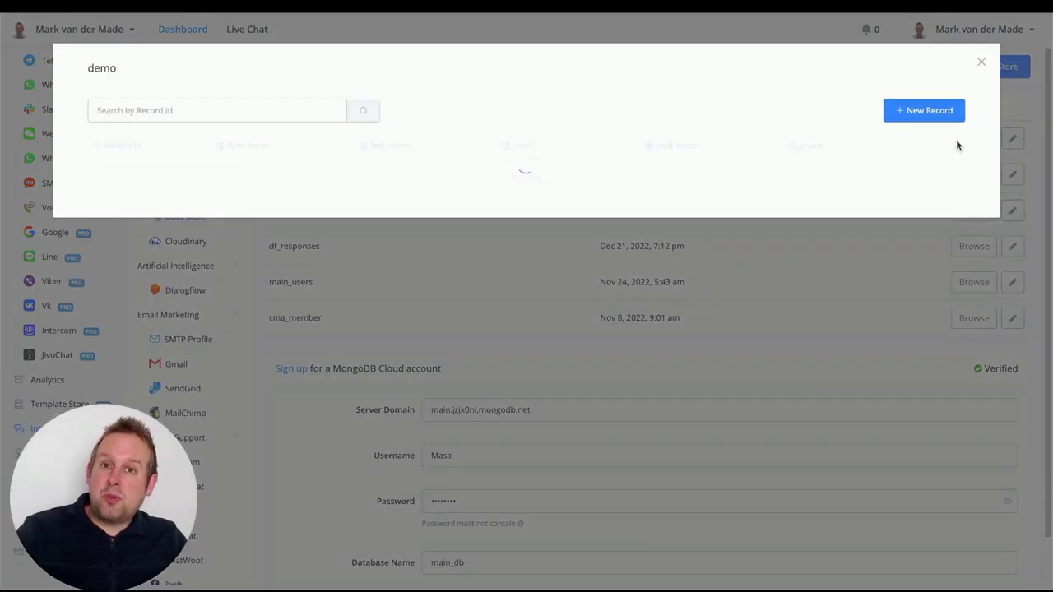
click(947, 180)
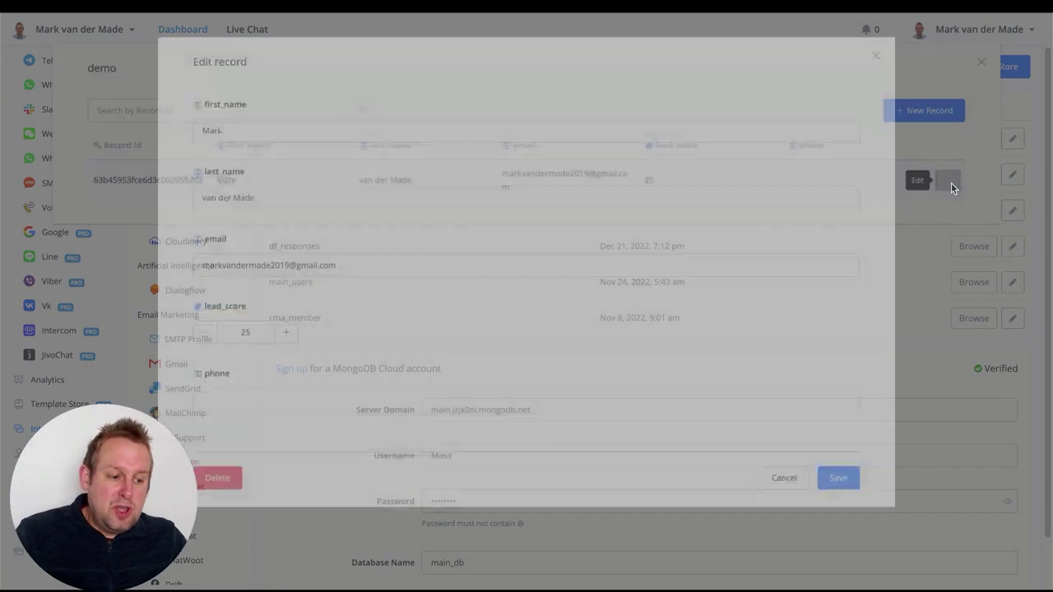
click(271, 407)
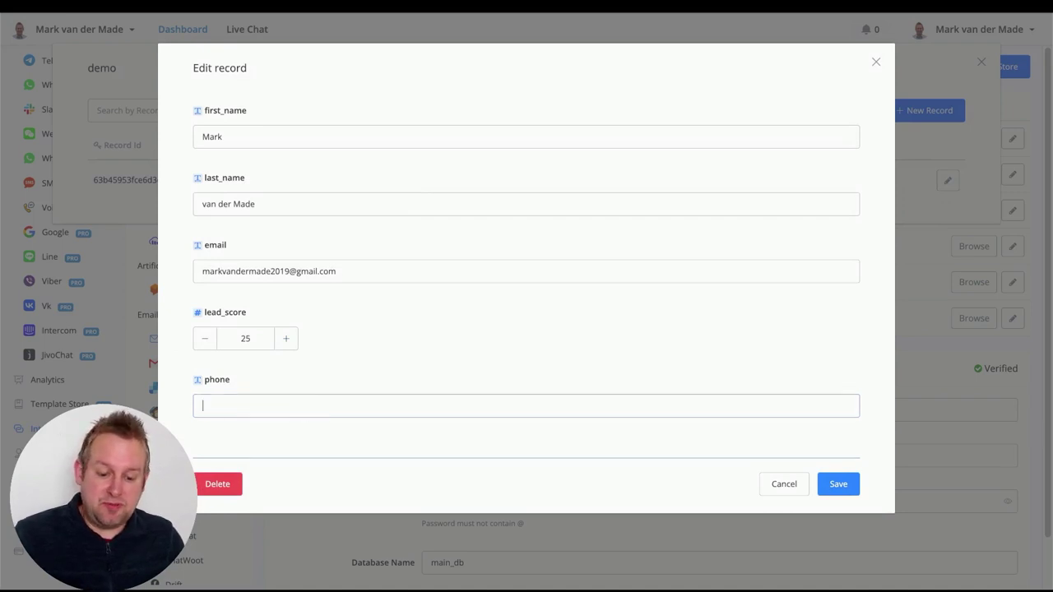
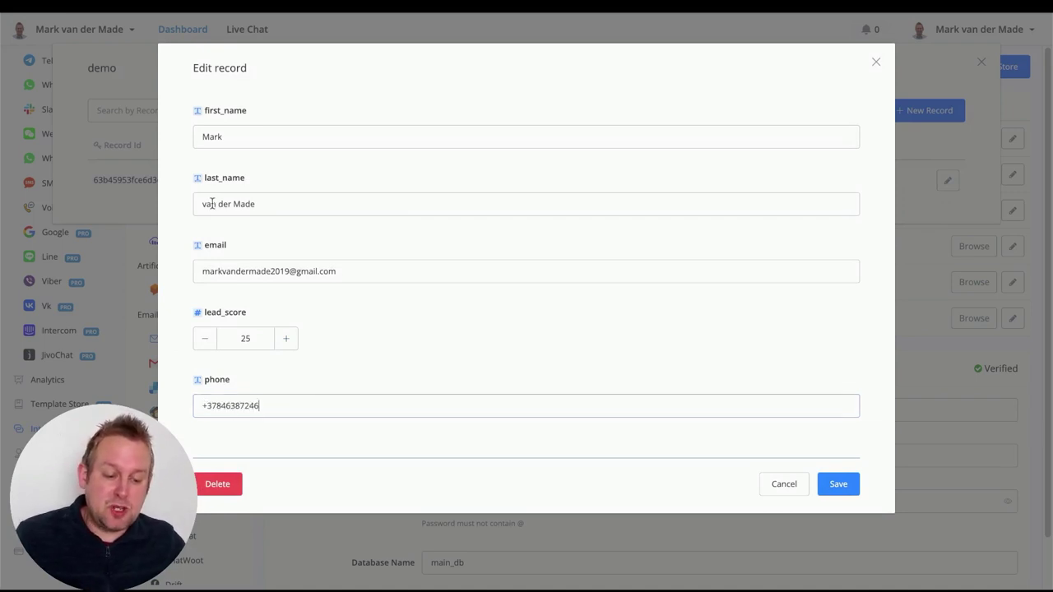
click(833, 485)
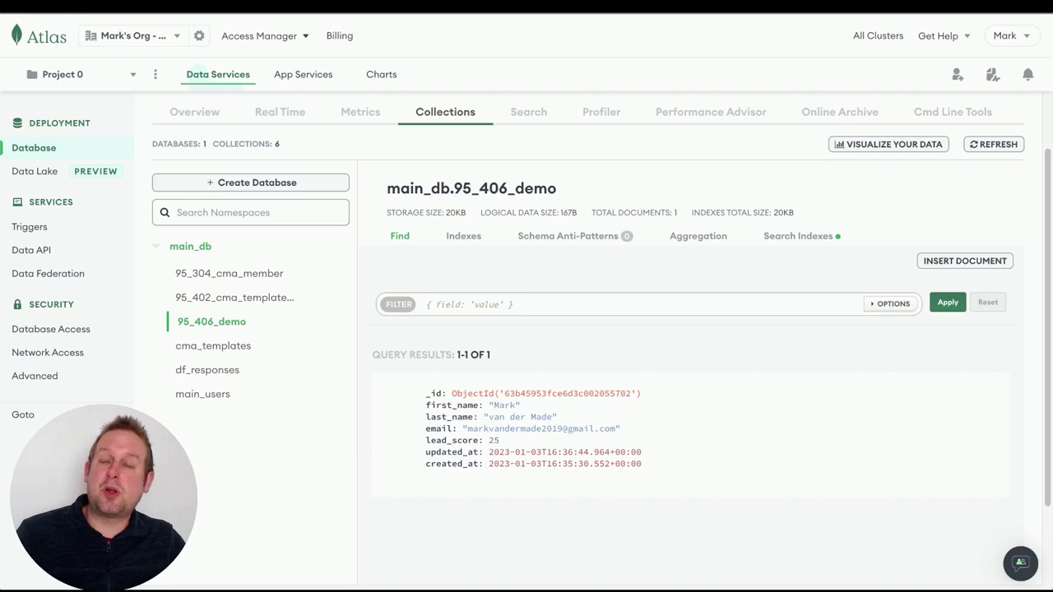
Refresh the 95_406_demo collection in Atlas and check the document's new phone field
key(ctrl+r)
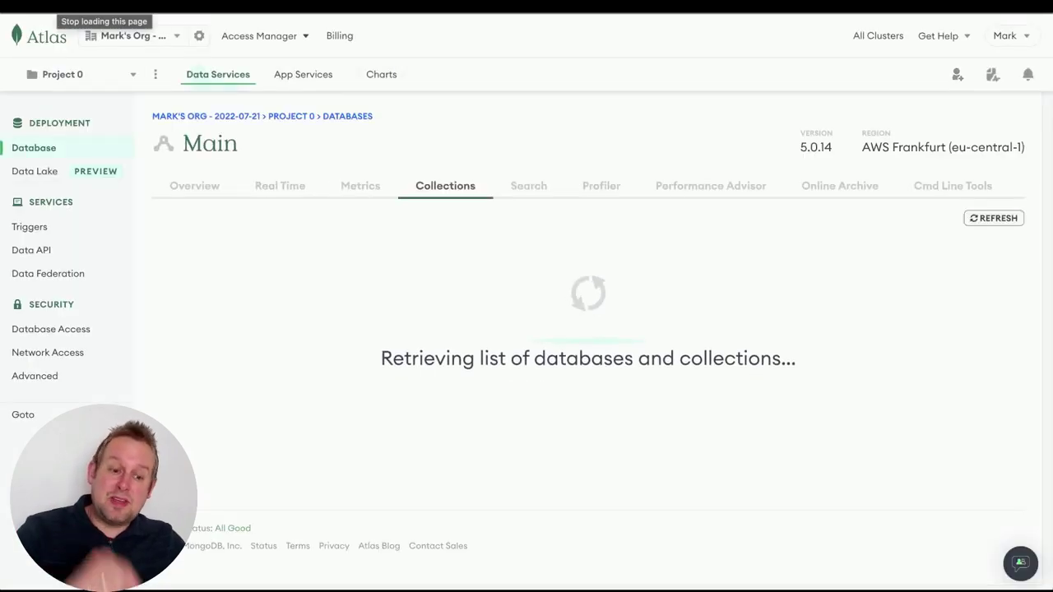
scroll(652, 493, down, 1)
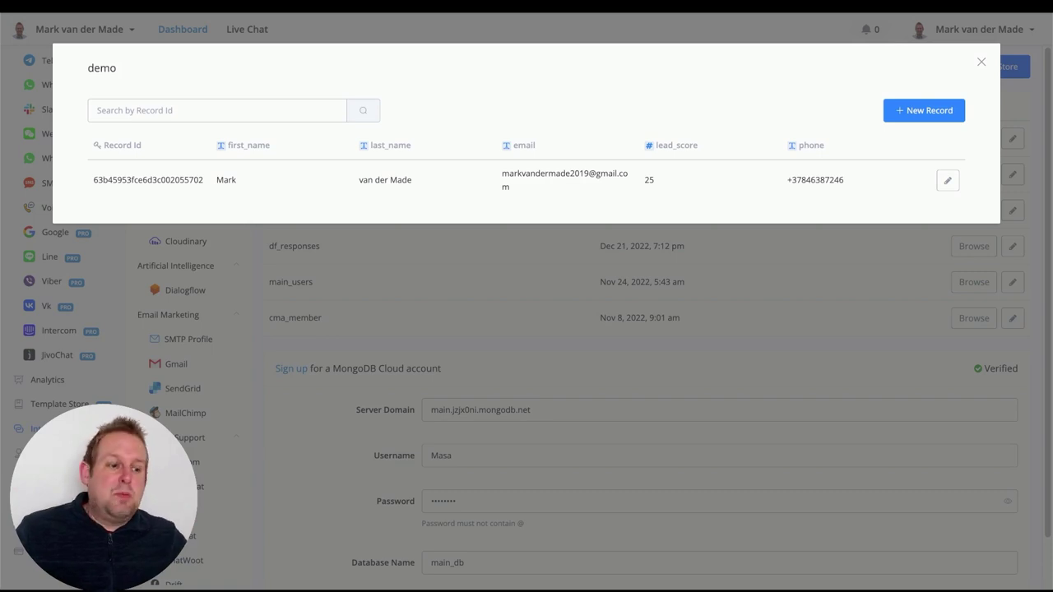
Close the demo records list and open a draft of the bot's Mongodb flow
click(980, 62)
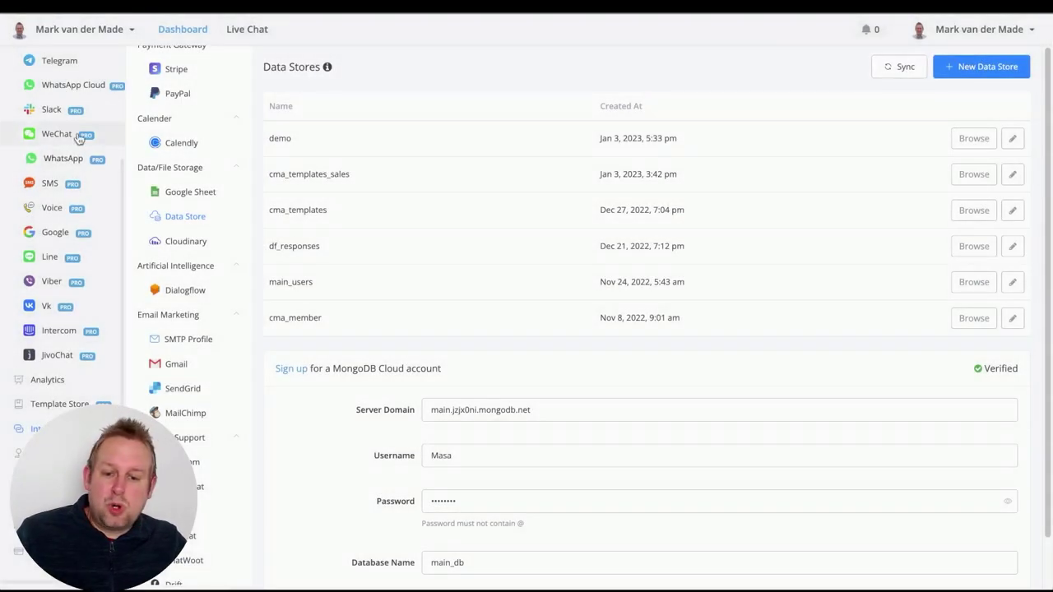
scroll(54, 107, up, 3)
click(59, 90)
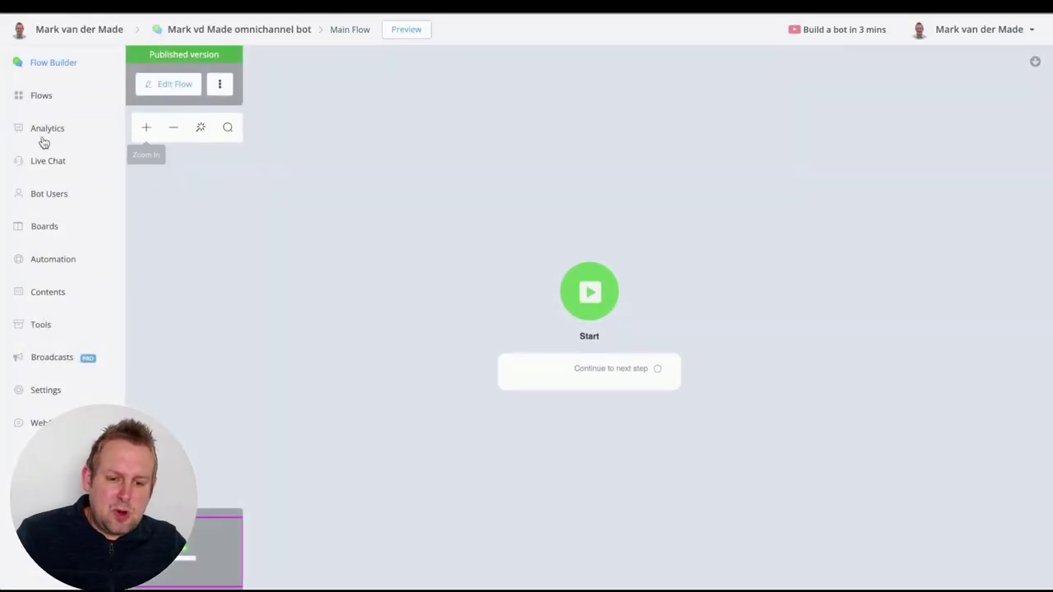
click(35, 98)
click(674, 326)
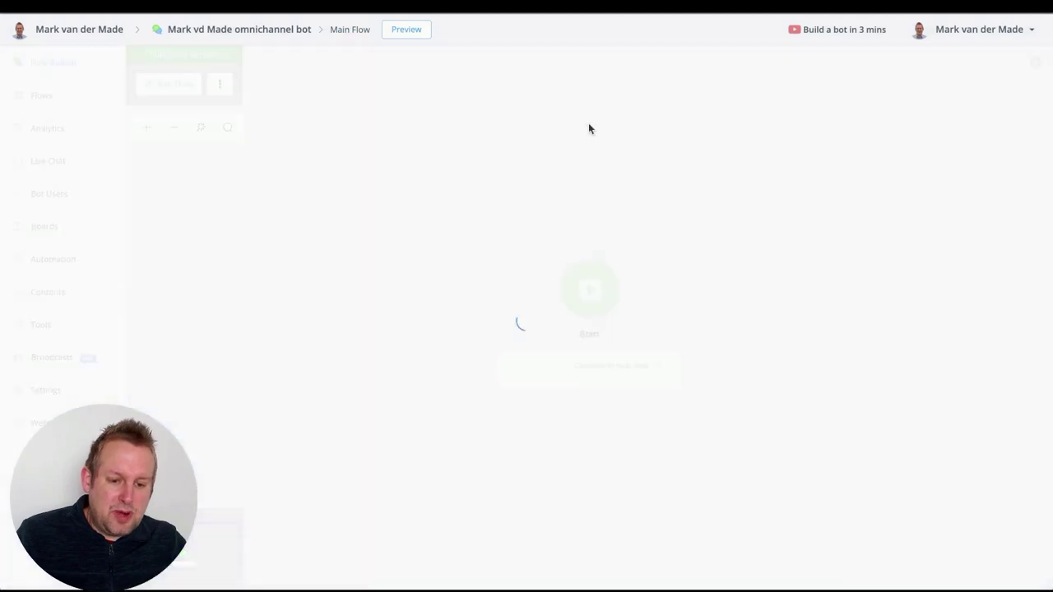
click(168, 83)
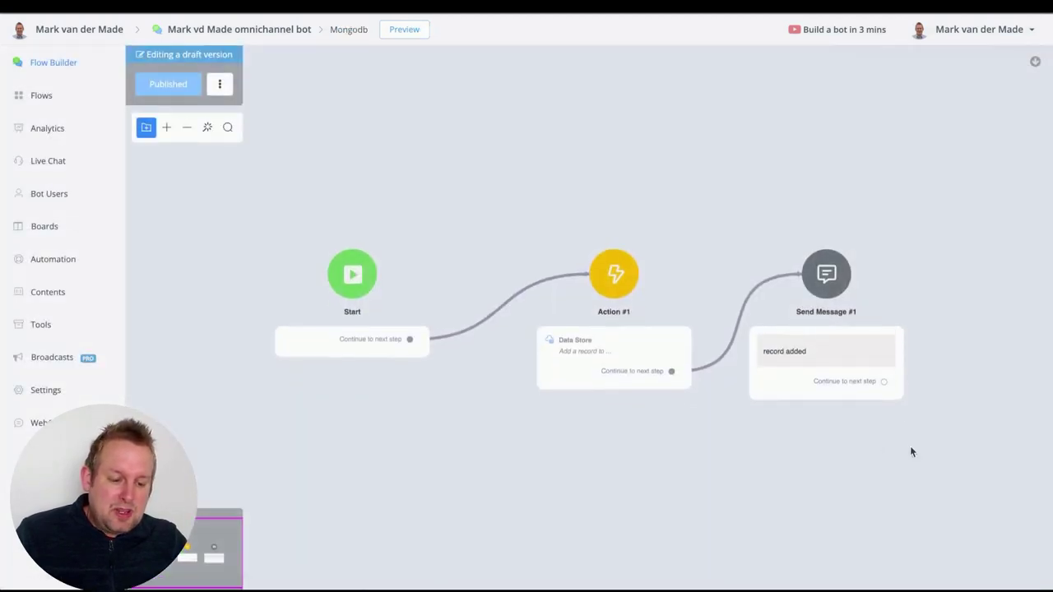
Delete the Action and Send Message steps, then drag a new link out of Start
drag(856, 438, 662, 319)
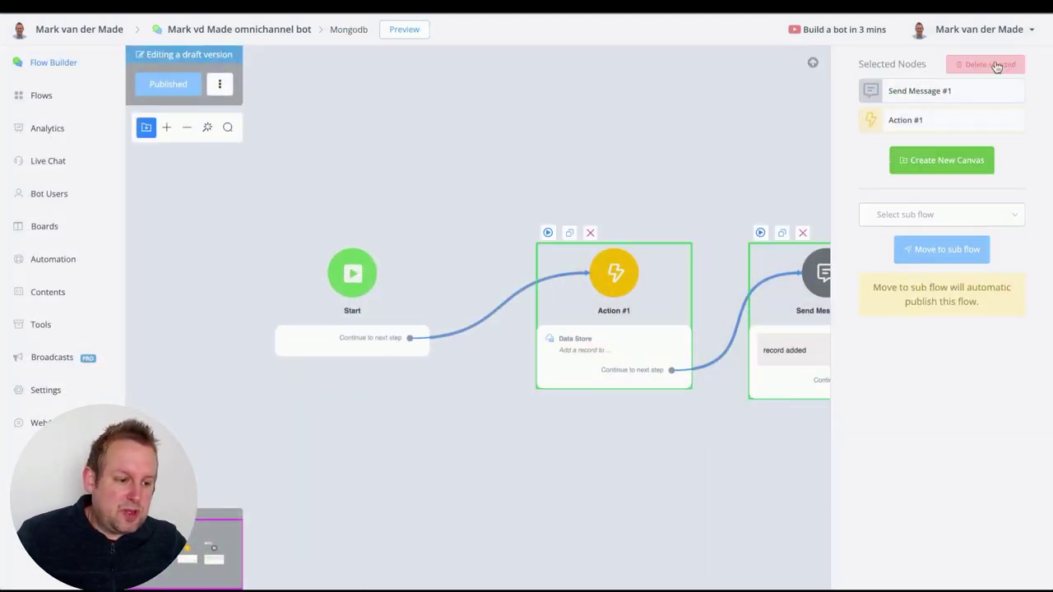
click(991, 64)
click(613, 336)
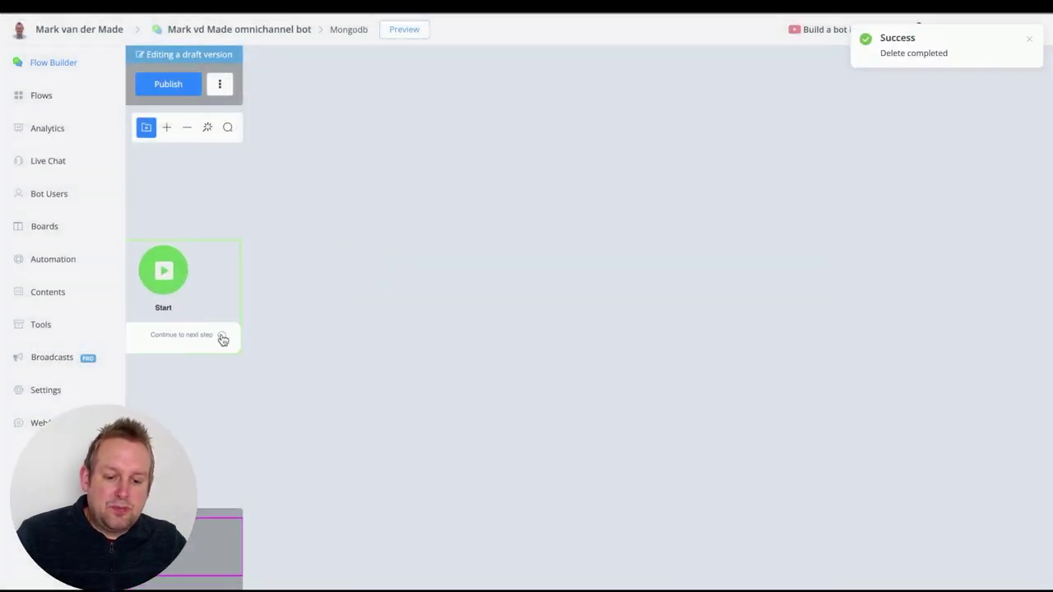
drag(222, 339, 377, 268)
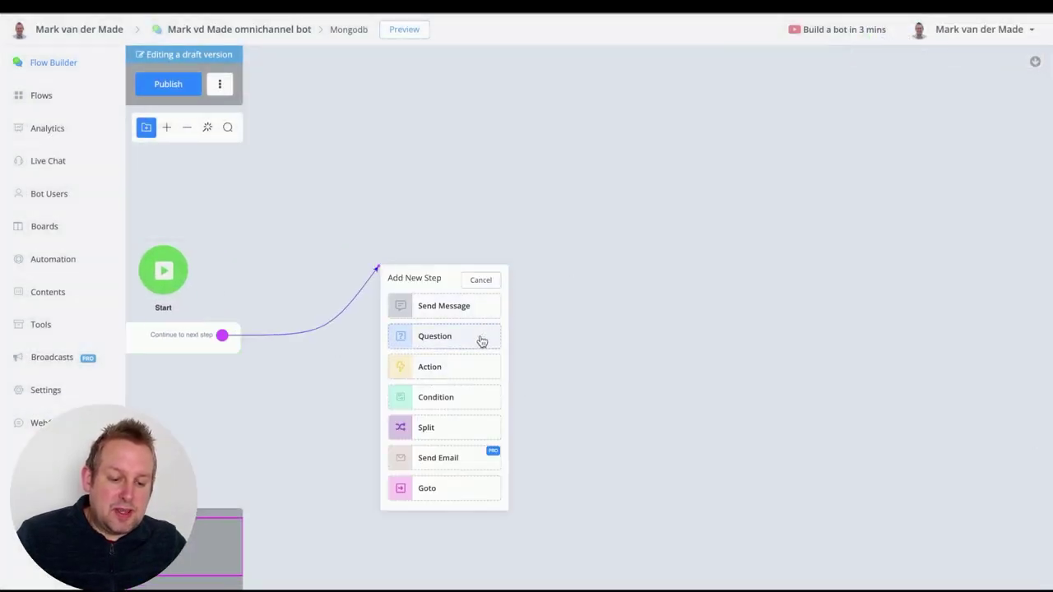
Link a new Action #1 step to Start and give it a Data Store action
click(444, 367)
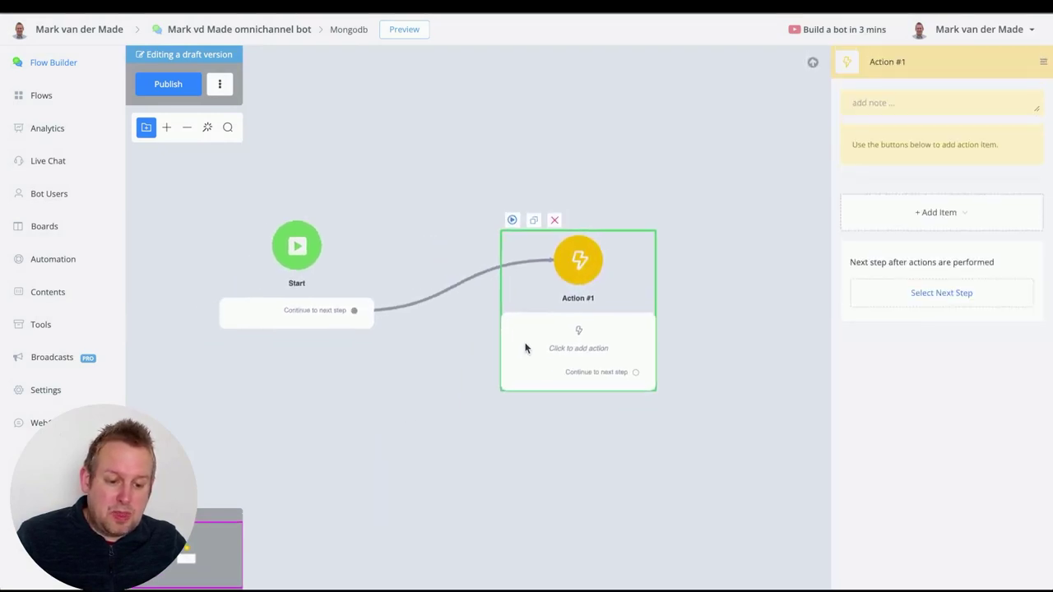
drag(525, 348, 515, 331)
click(954, 216)
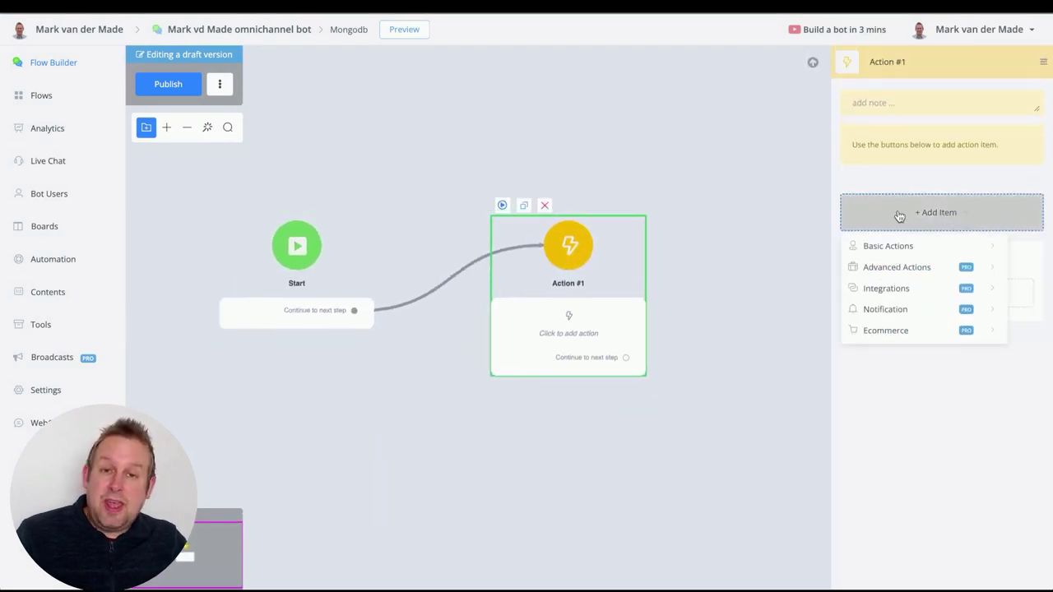
mouse_move(896, 284)
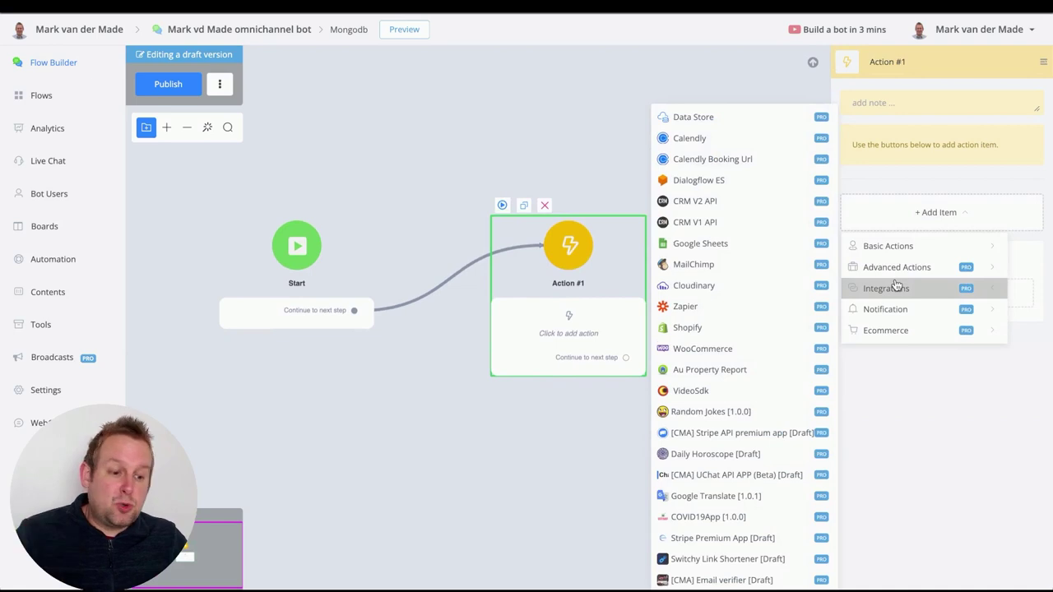
click(733, 120)
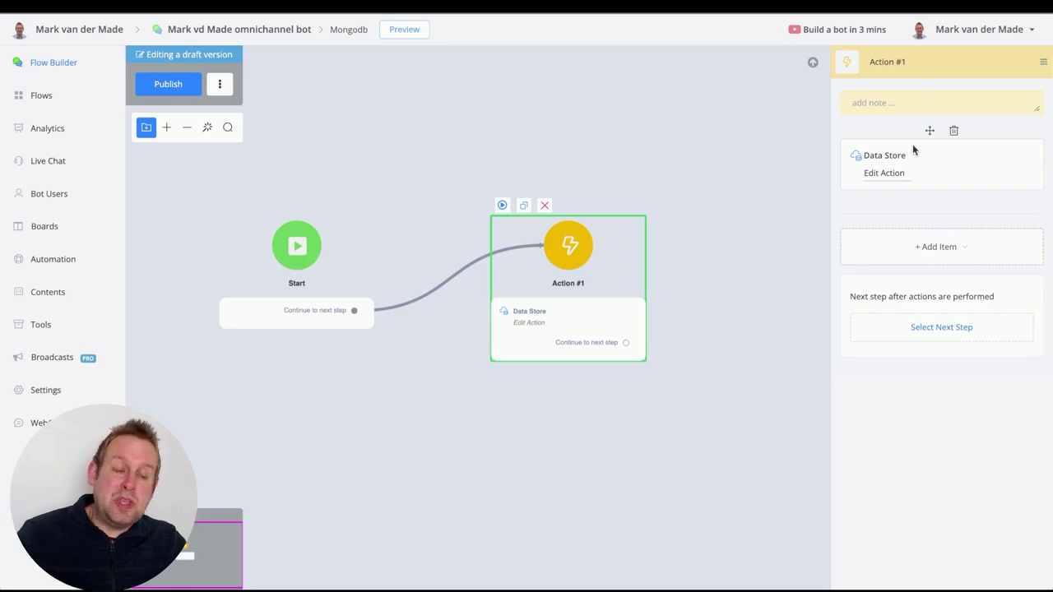
click(892, 173)
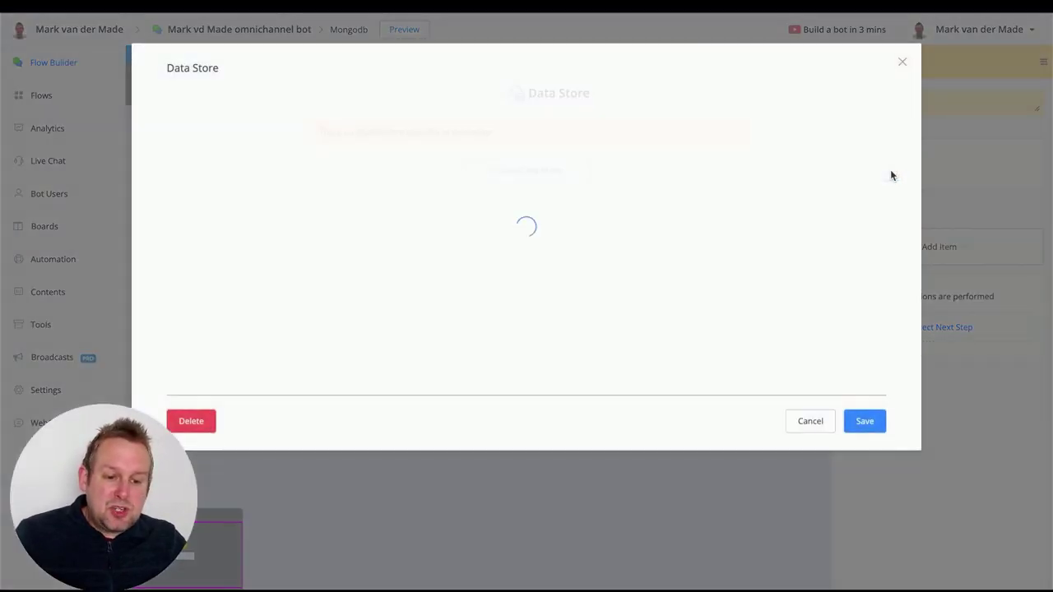
scroll(611, 136, down, 5)
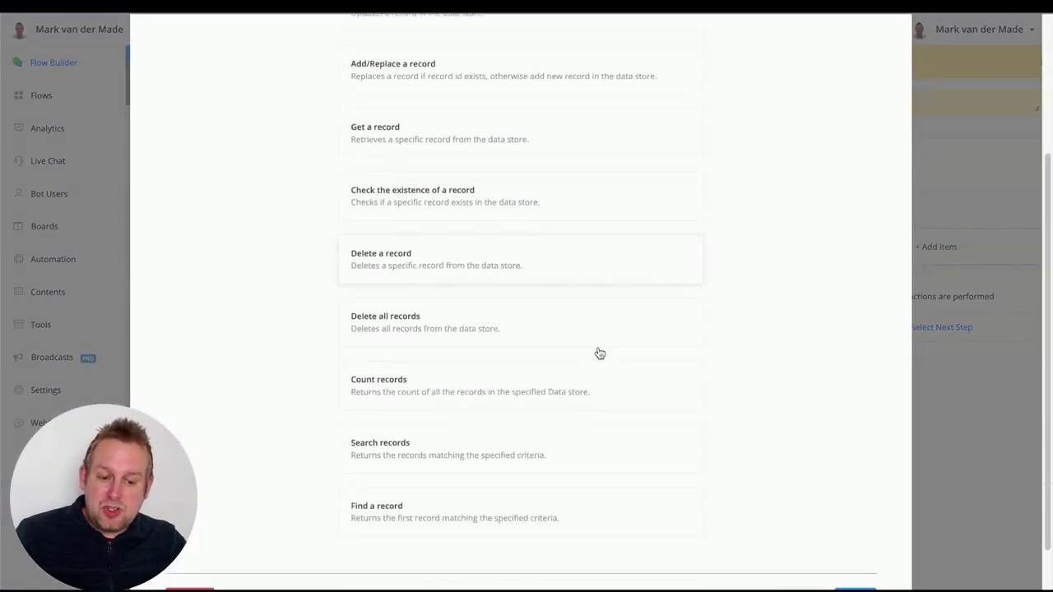
scroll(599, 353, down, 1)
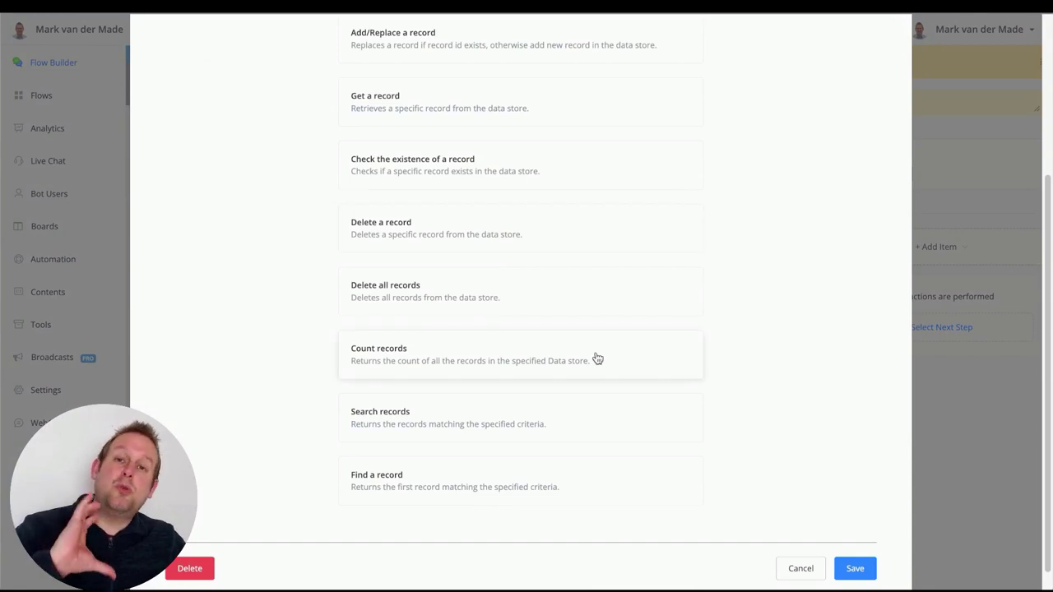
scroll(598, 359, up, 5)
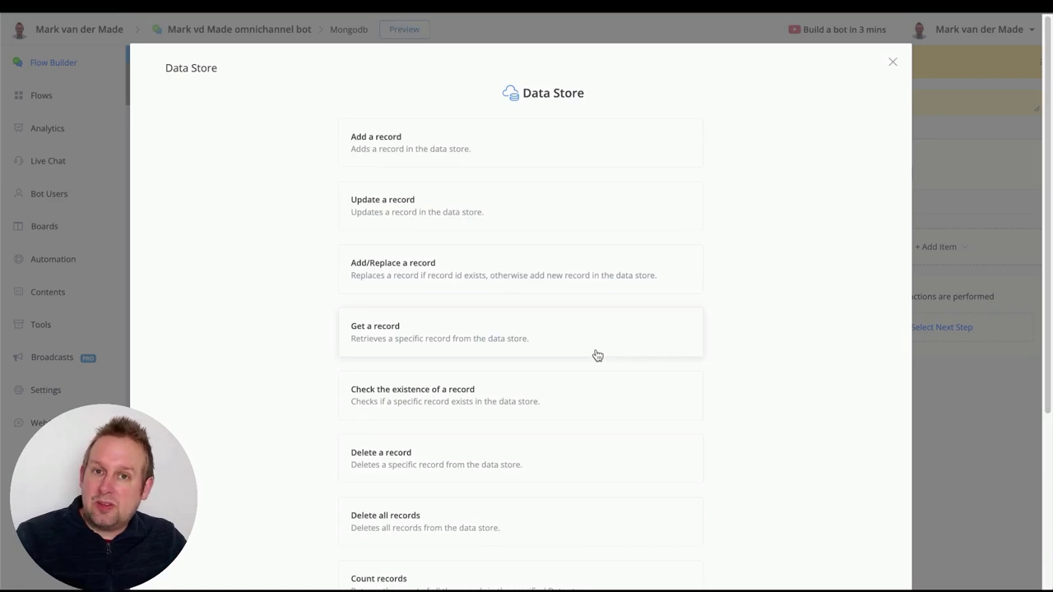
Set the action to add a record to demo, with a sample first_name and phone number
click(536, 146)
click(444, 162)
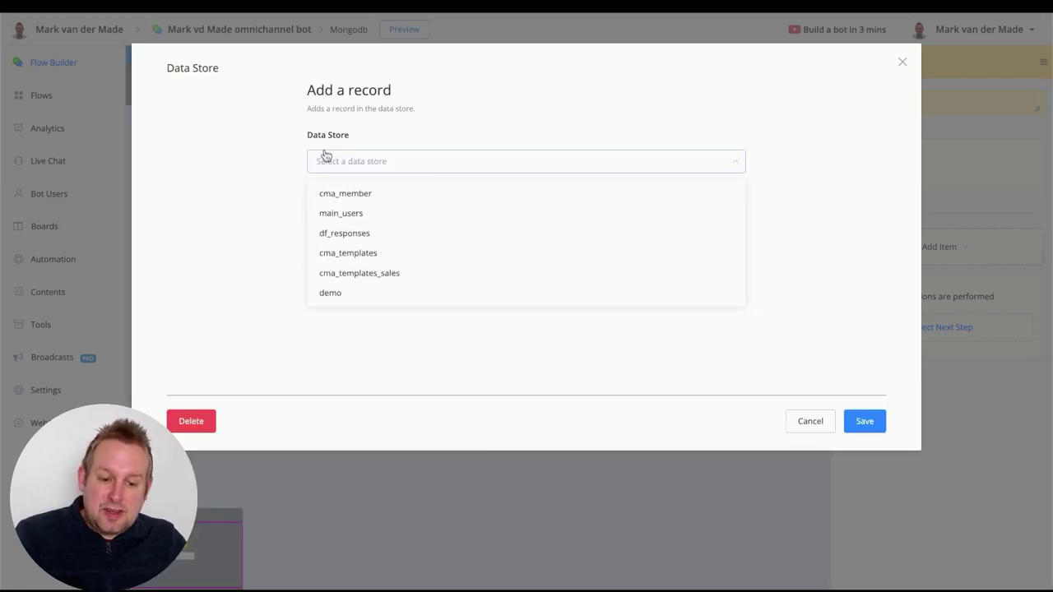
click(398, 293)
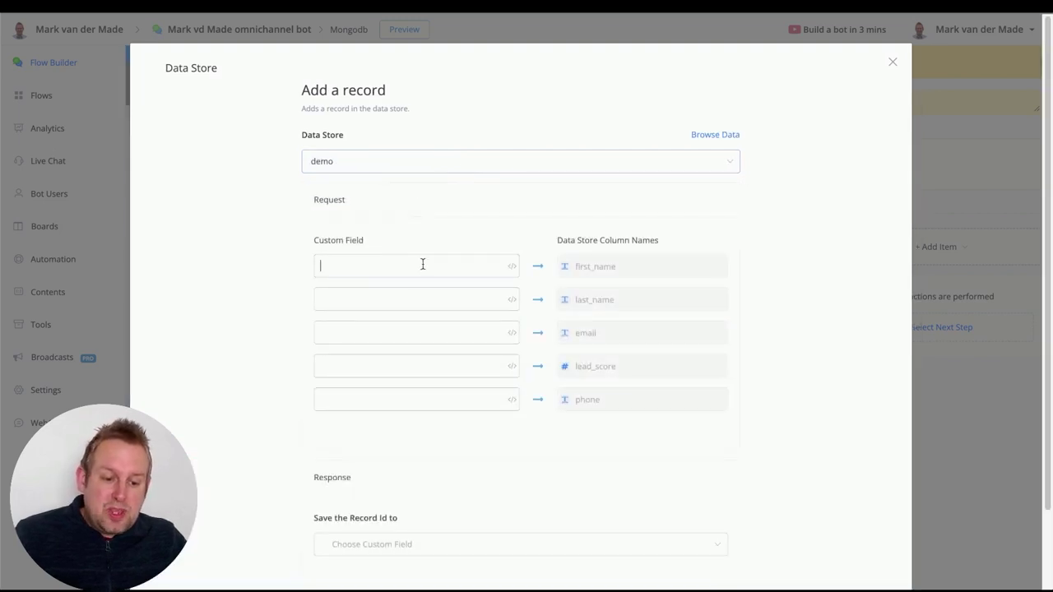
click(447, 267)
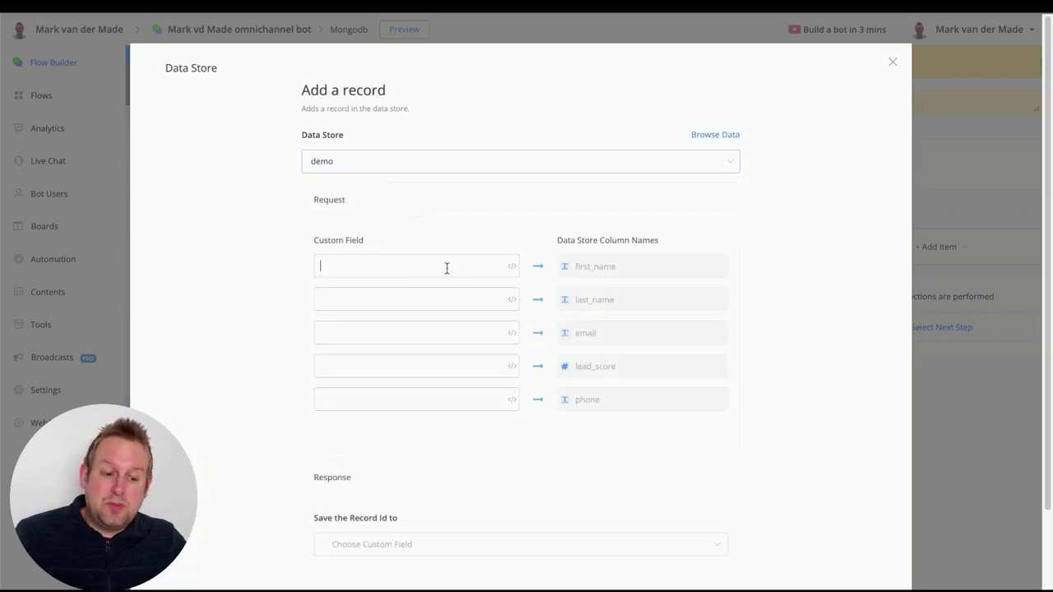
text(John)
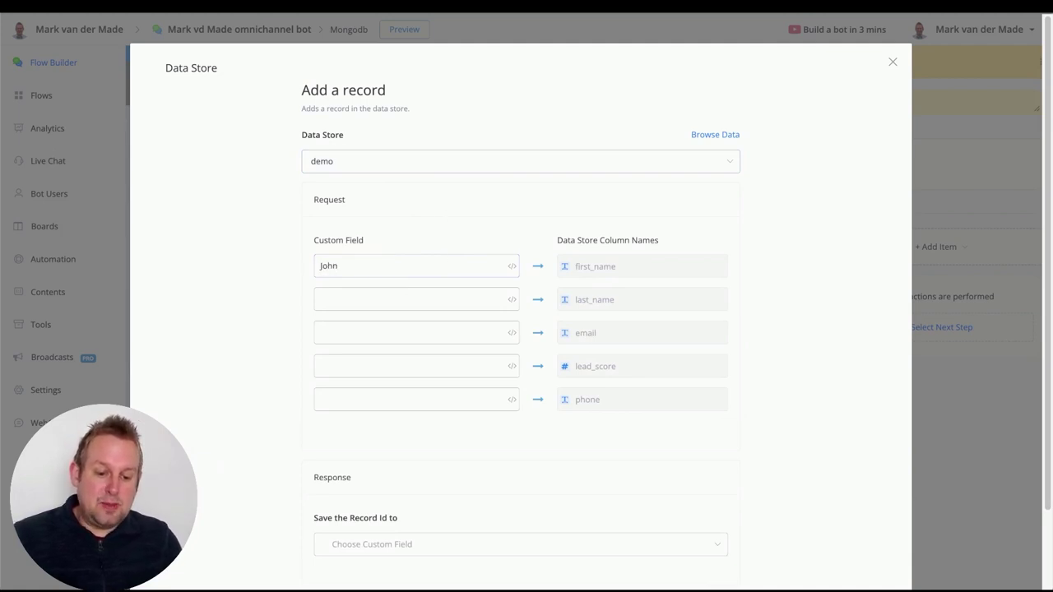
text(Doe)
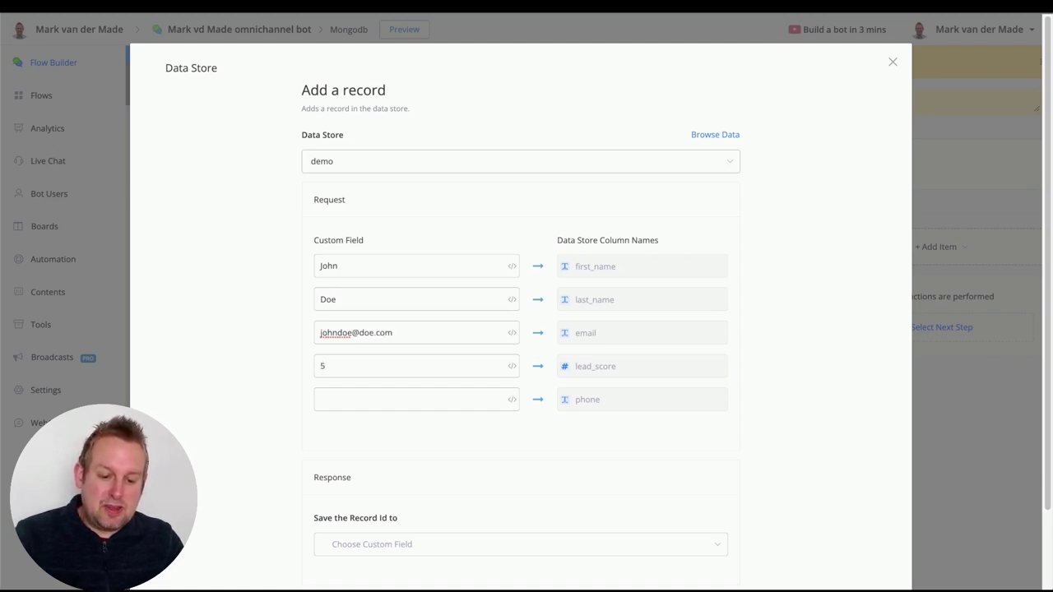
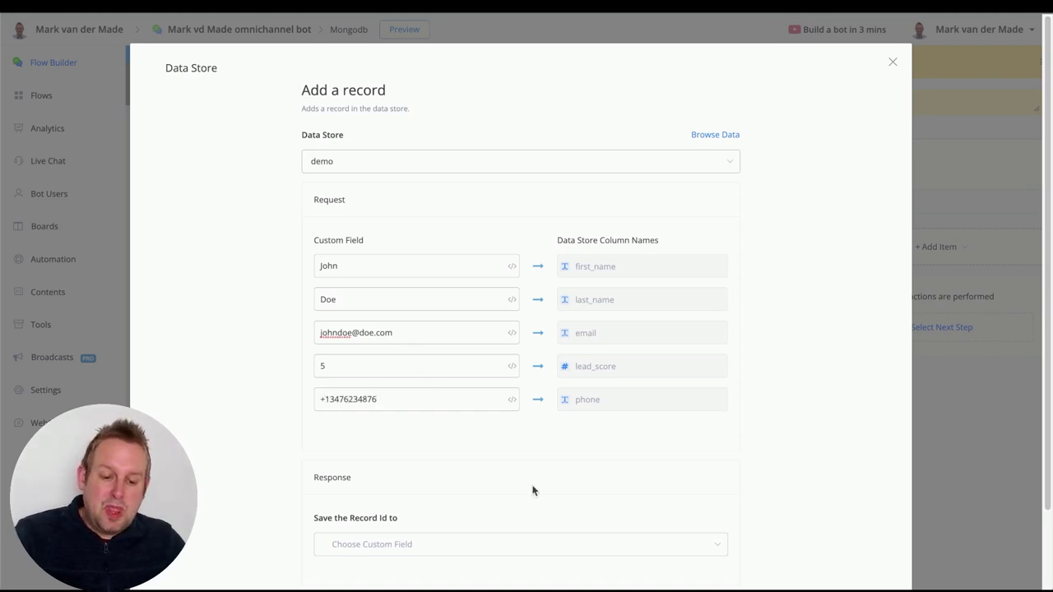
scroll(806, 473, down, 1)
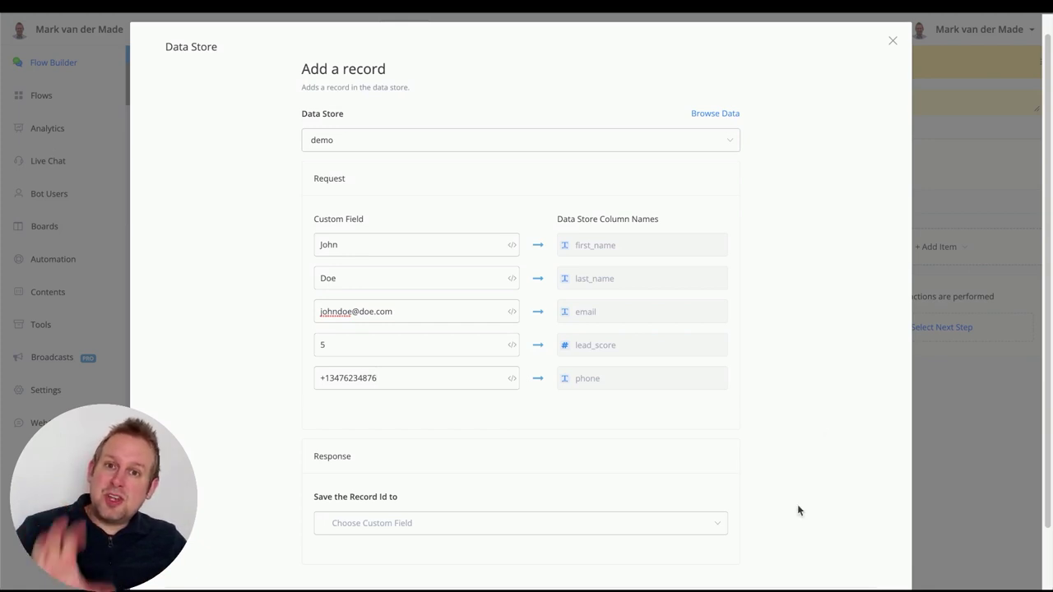
Save the new record's Id to the database_user_record custom field
click(578, 528)
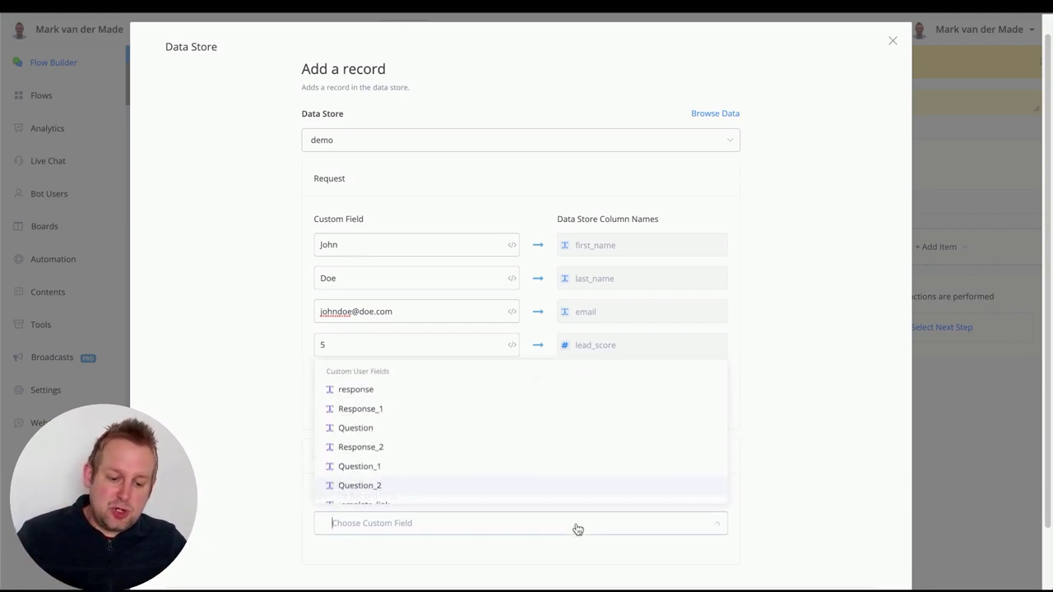
text(data)
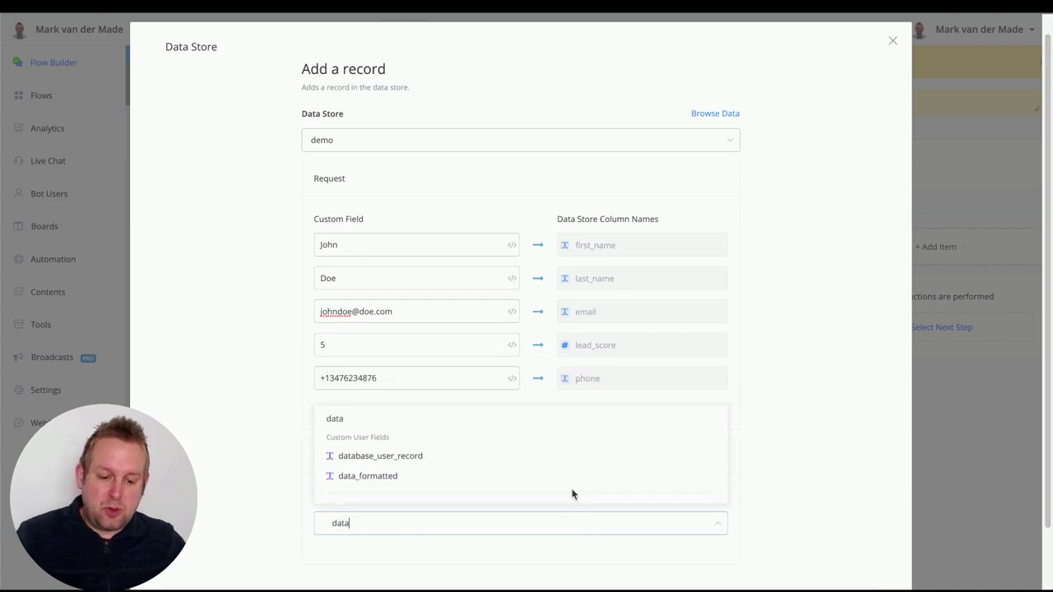
click(383, 456)
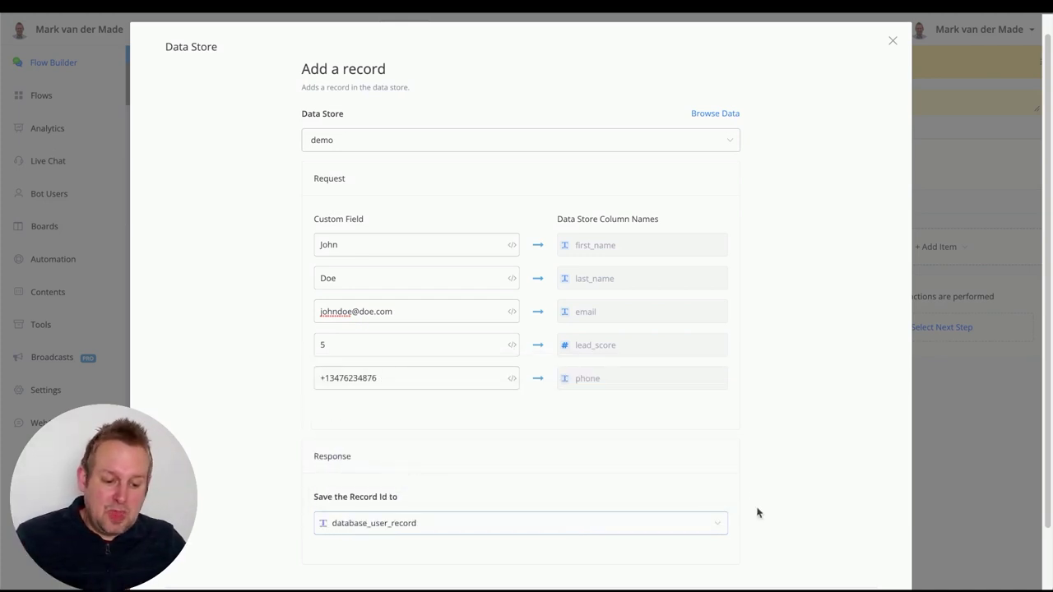
scroll(757, 512, down, 2)
Save the Data Store action and follow it with a Send Message step containing a text item
click(856, 537)
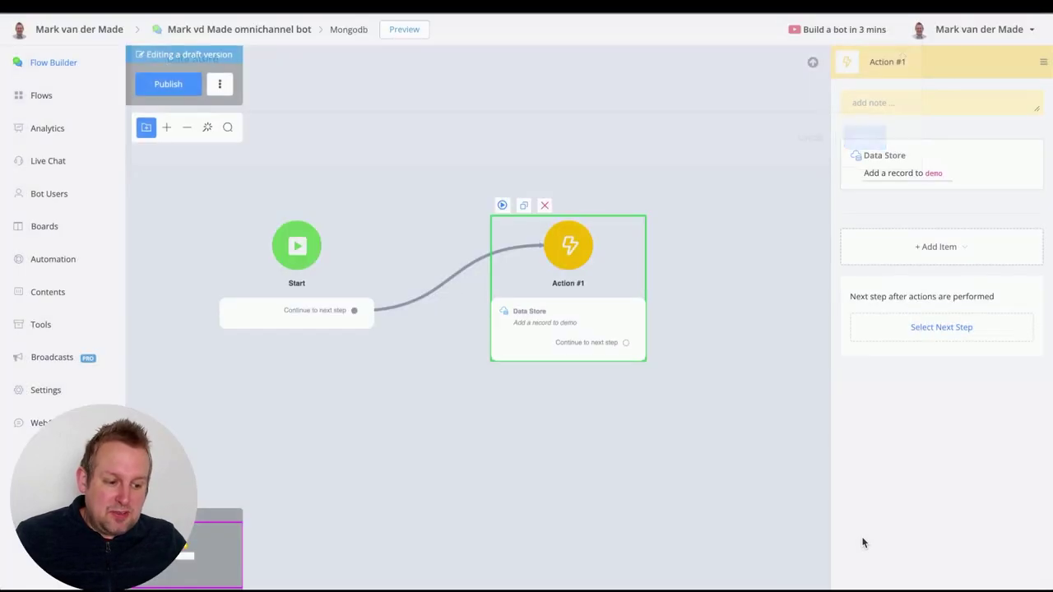
drag(701, 403, 537, 401)
drag(463, 395, 584, 327)
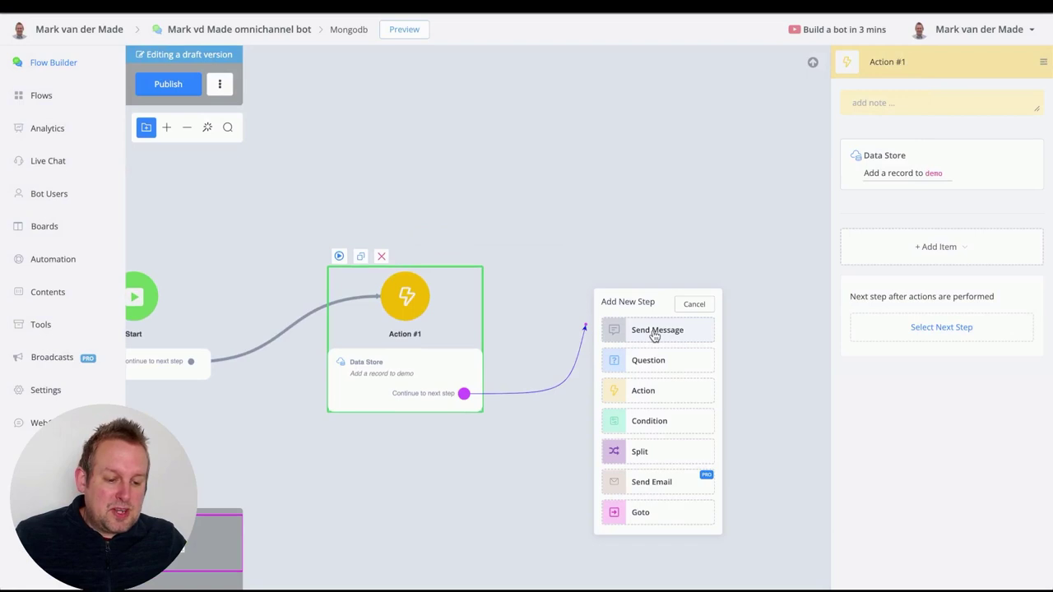
click(654, 332)
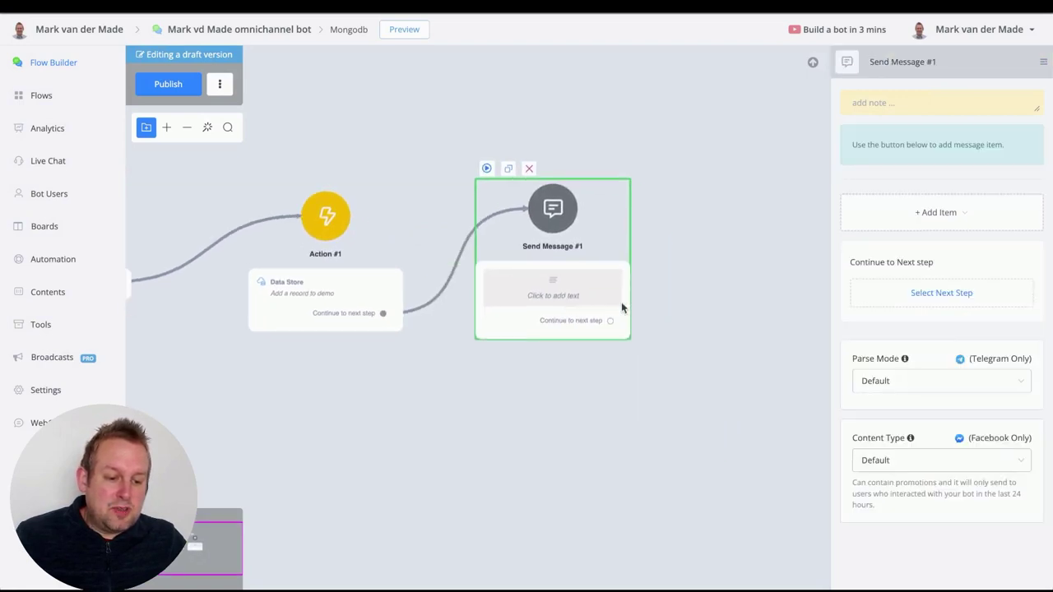
click(865, 215)
click(897, 242)
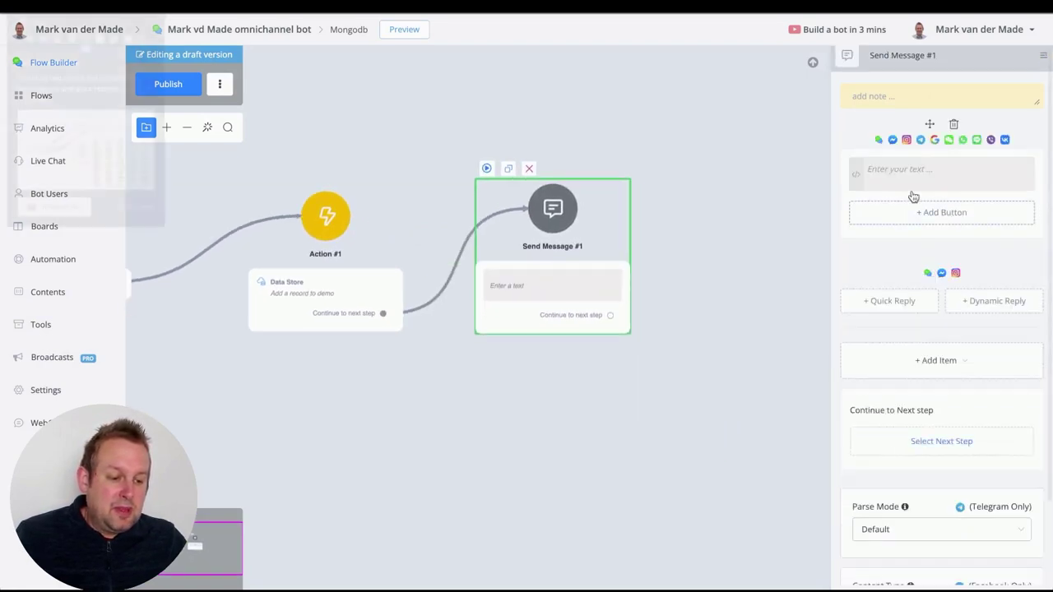
scroll(913, 196, down, 2)
Write 'added to datastore' as the message text and publish the Mongodb flow
click(908, 111)
text(added to datastore)
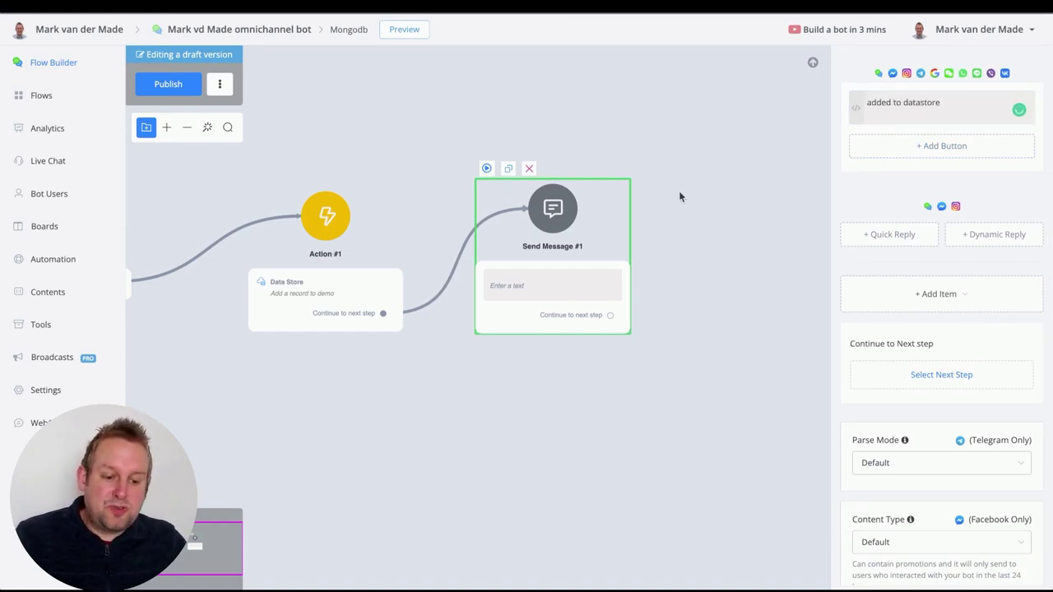
click(678, 190)
click(179, 83)
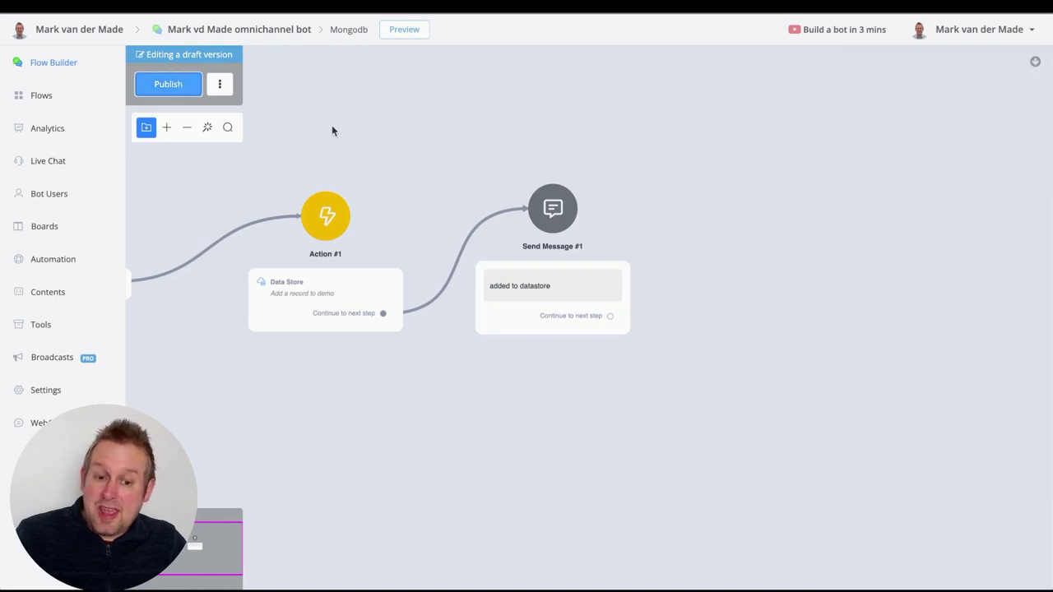
drag(332, 125, 531, 134)
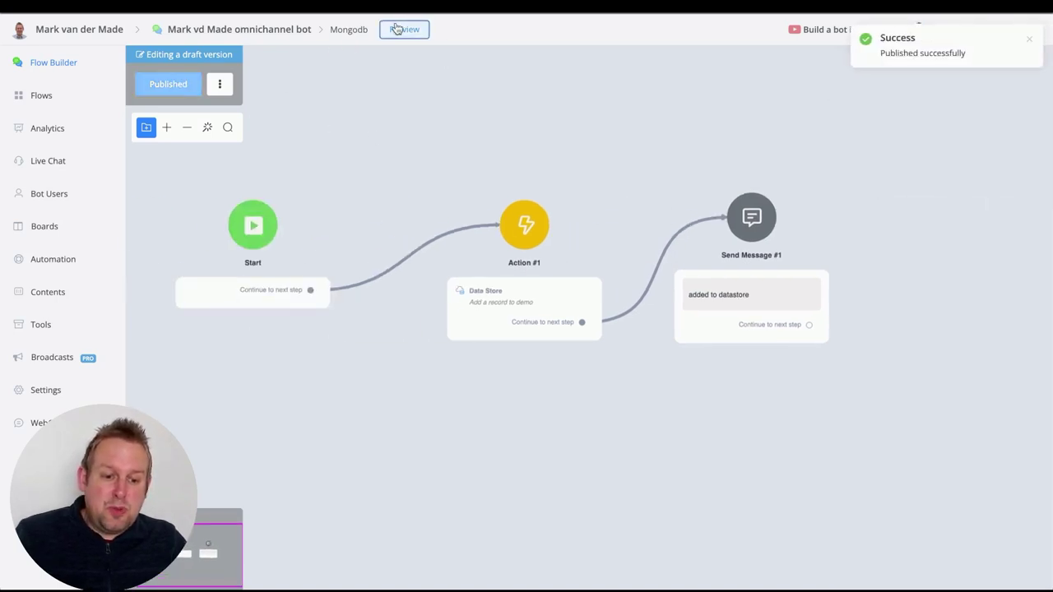
Preview the flow in a Web chat popup, check the 'added to datastore' reply, and close it
click(398, 30)
click(496, 139)
click(529, 190)
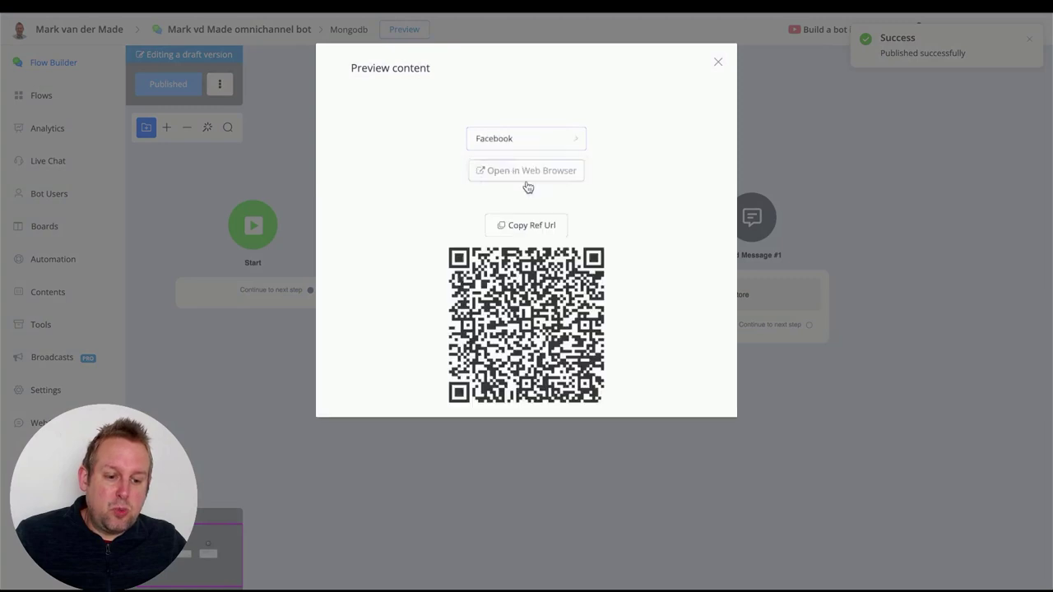
click(532, 140)
click(516, 170)
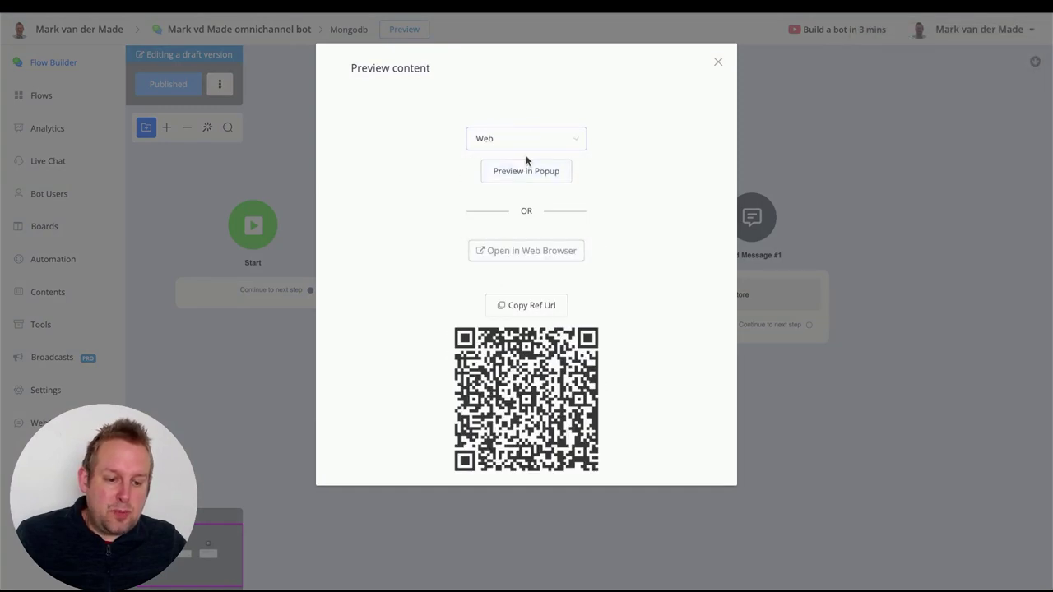
click(519, 171)
drag(304, 110, 395, 51)
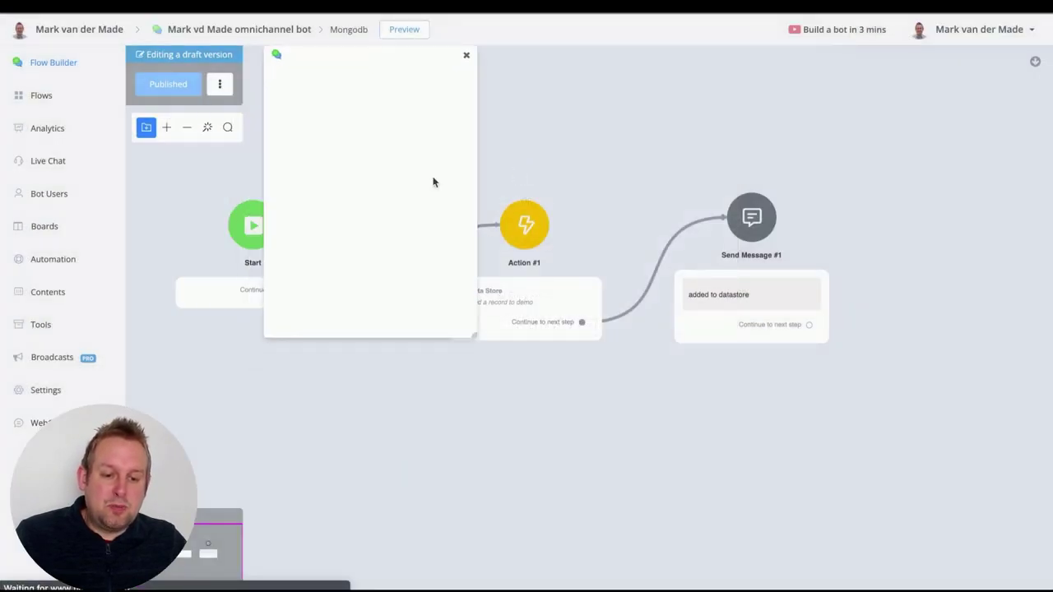
drag(474, 337, 810, 462)
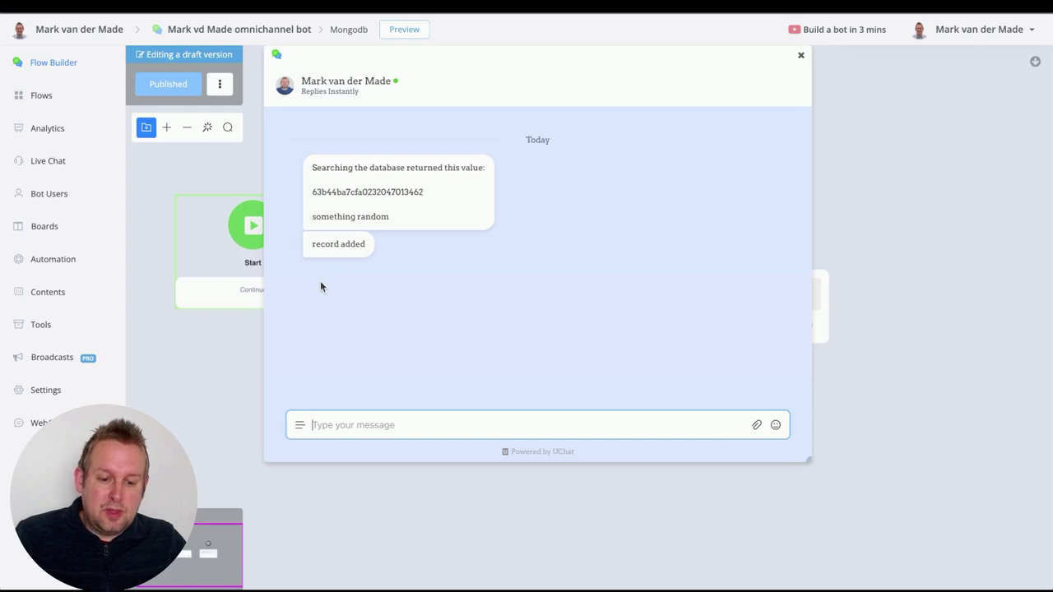
click(801, 55)
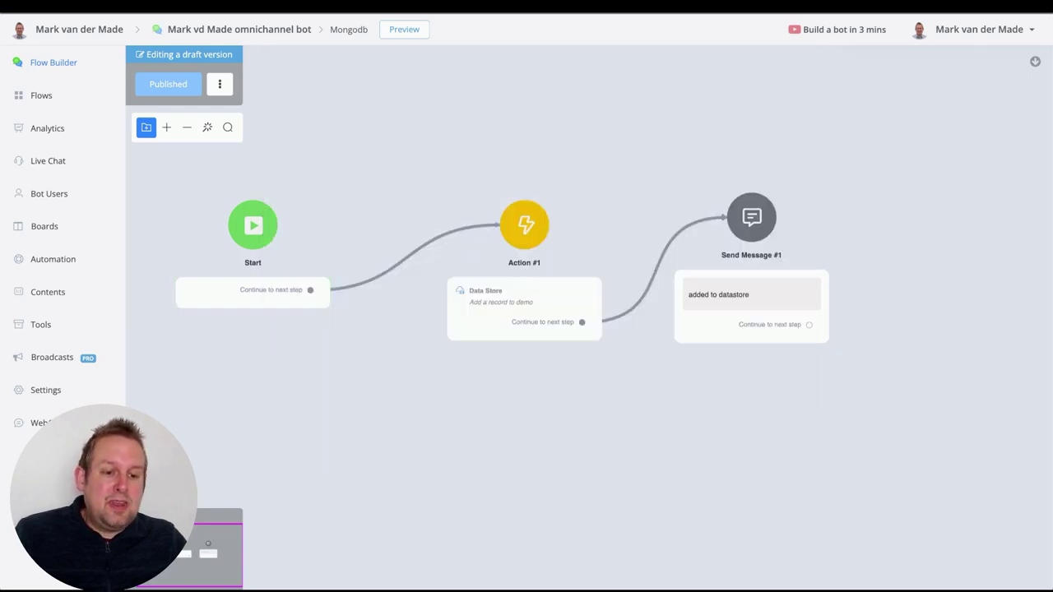
Browse demo's records from Action #1's Data Store settings to see the new lead_score 5 entry
click(518, 276)
click(894, 173)
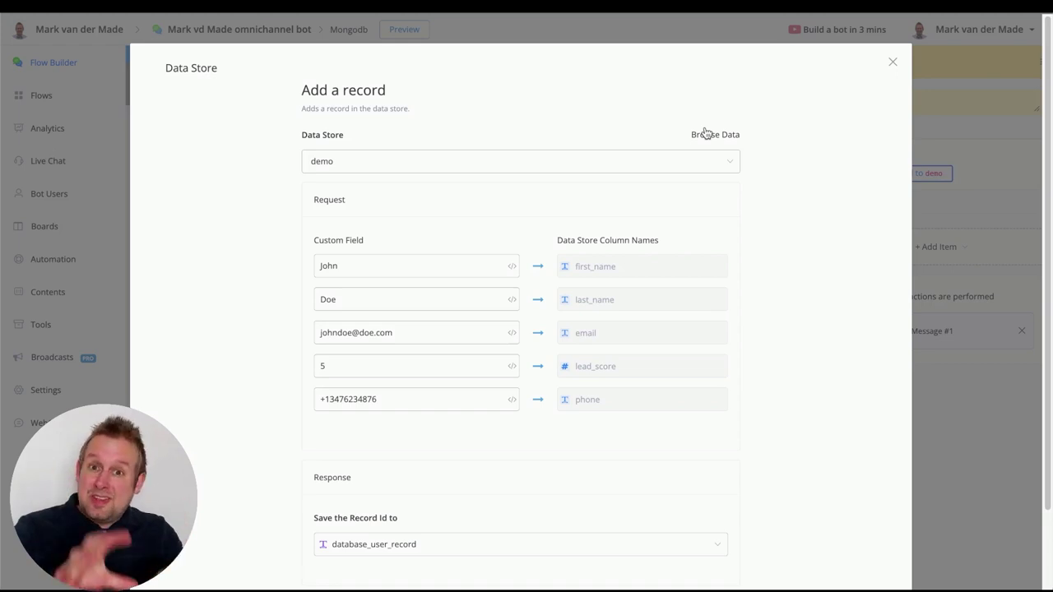
click(705, 134)
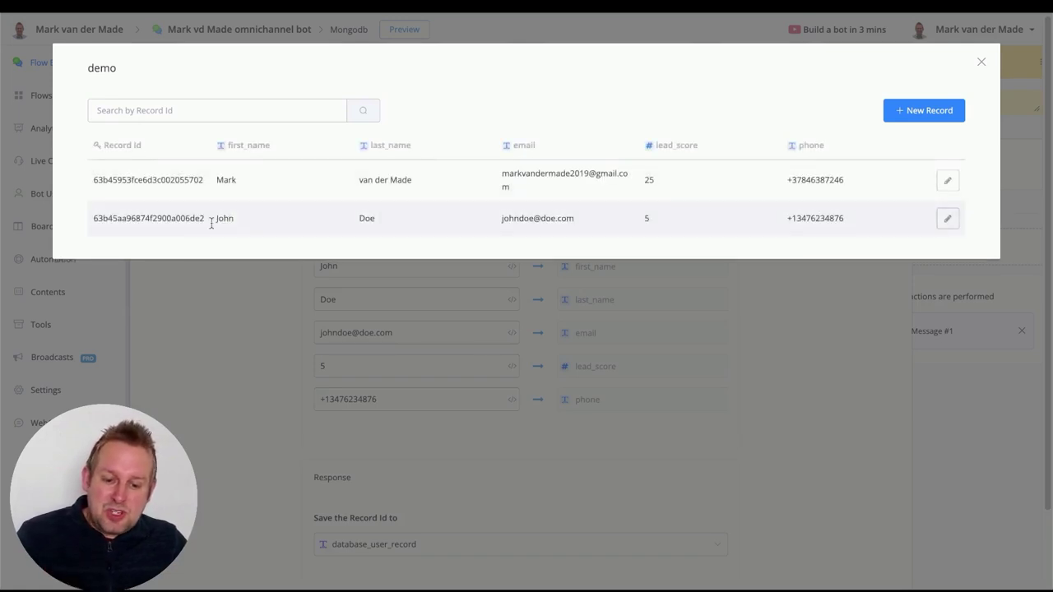
drag(180, 221, 207, 225)
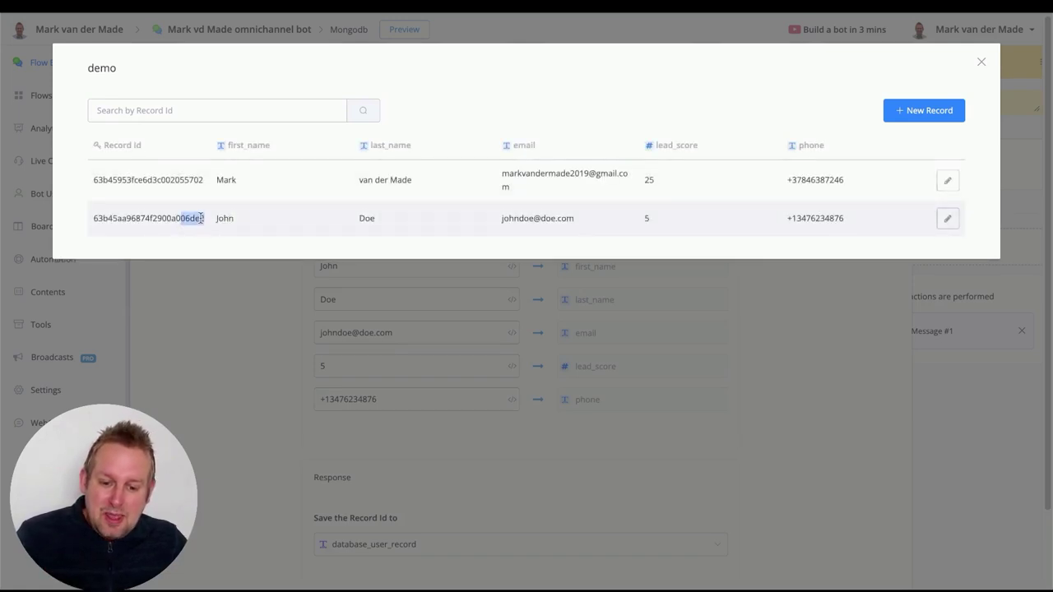
click(198, 218)
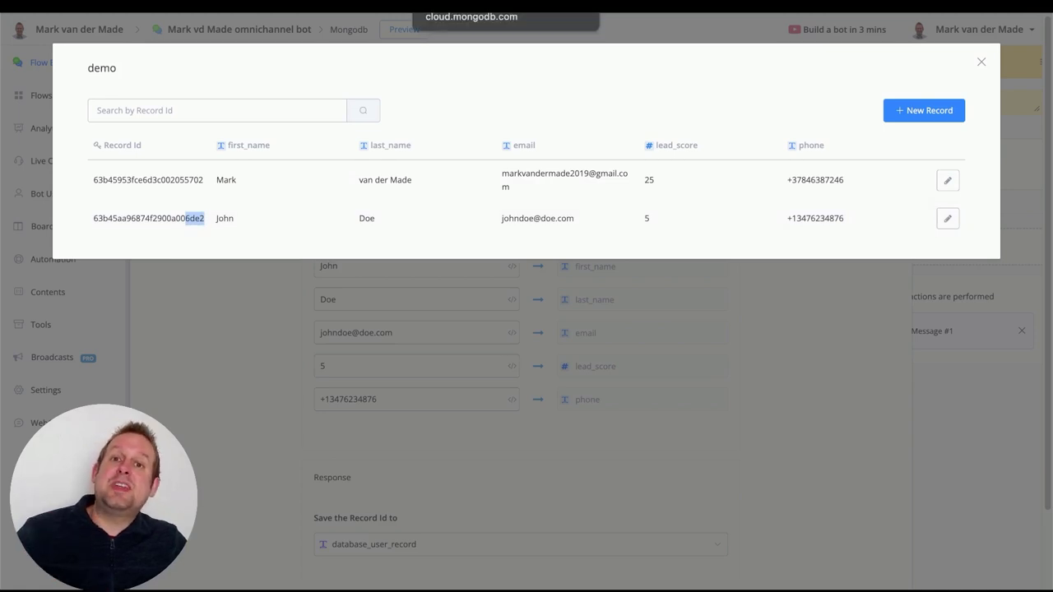
In Atlas, confirm 95_406_demo totals 2 documents and the second matches the new record's ObjectId
key(ctrl+Tab)
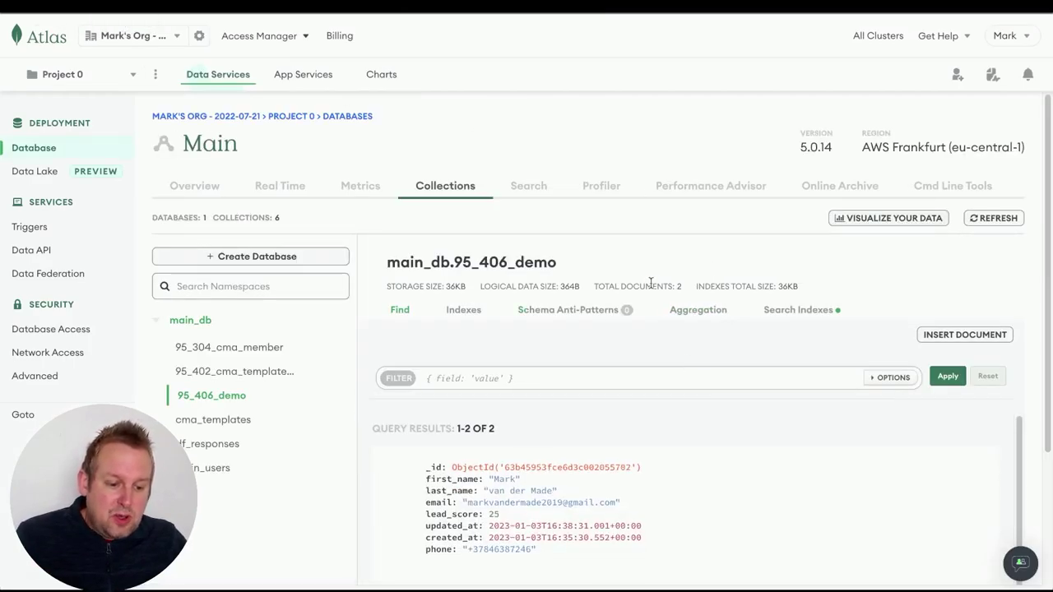
drag(653, 284, 681, 282)
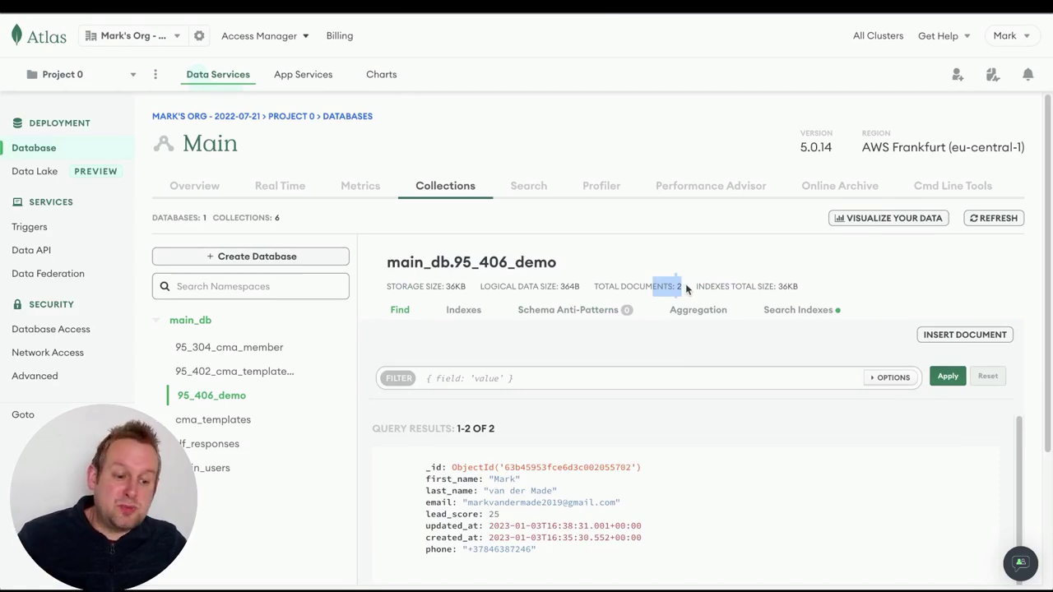
scroll(685, 286, down, 3)
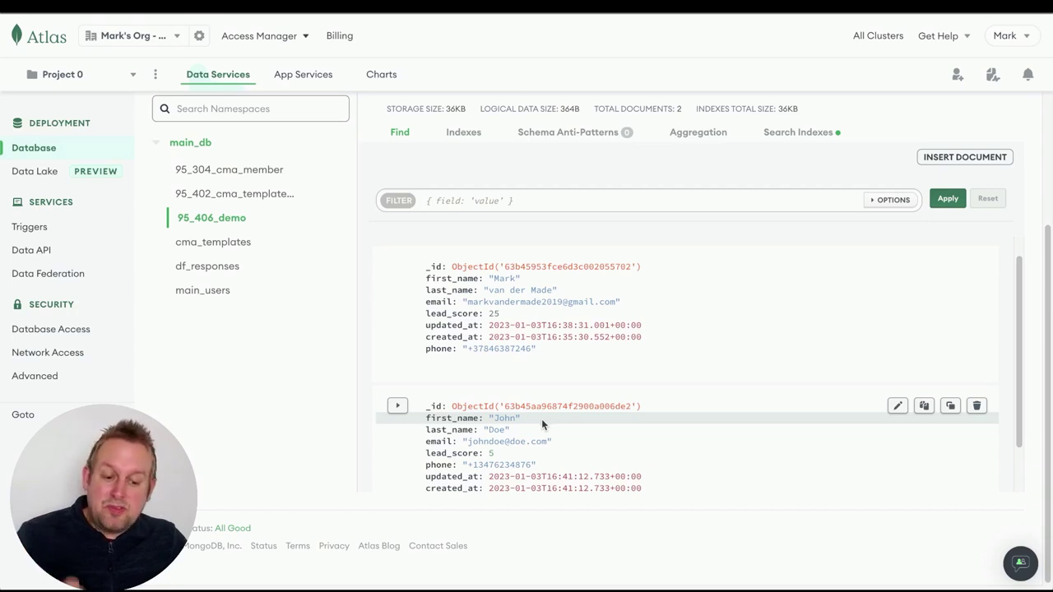
right_click(541, 419)
click(475, 463)
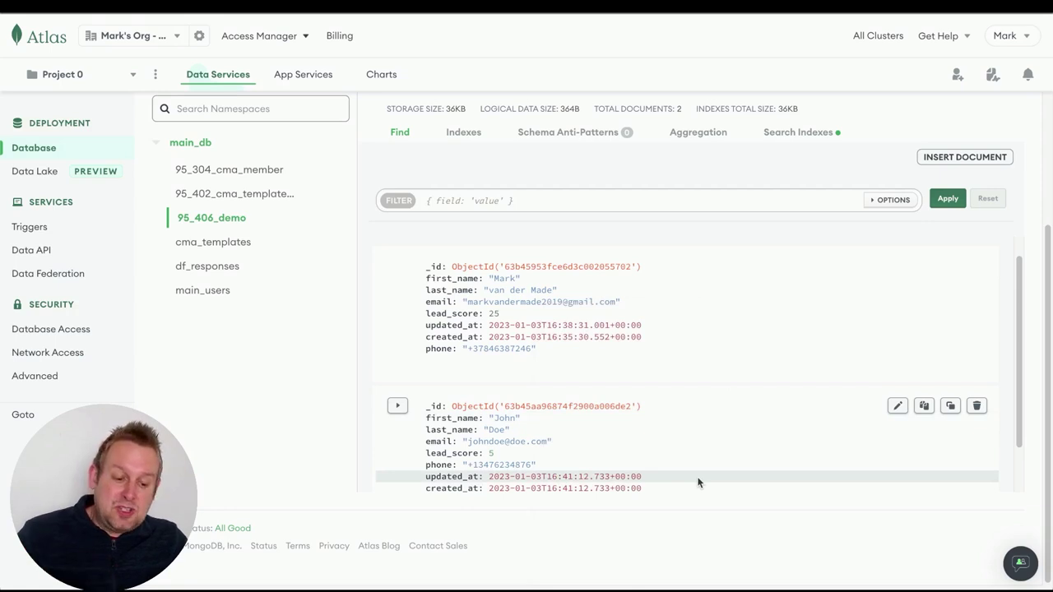
scroll(693, 460, down, 2)
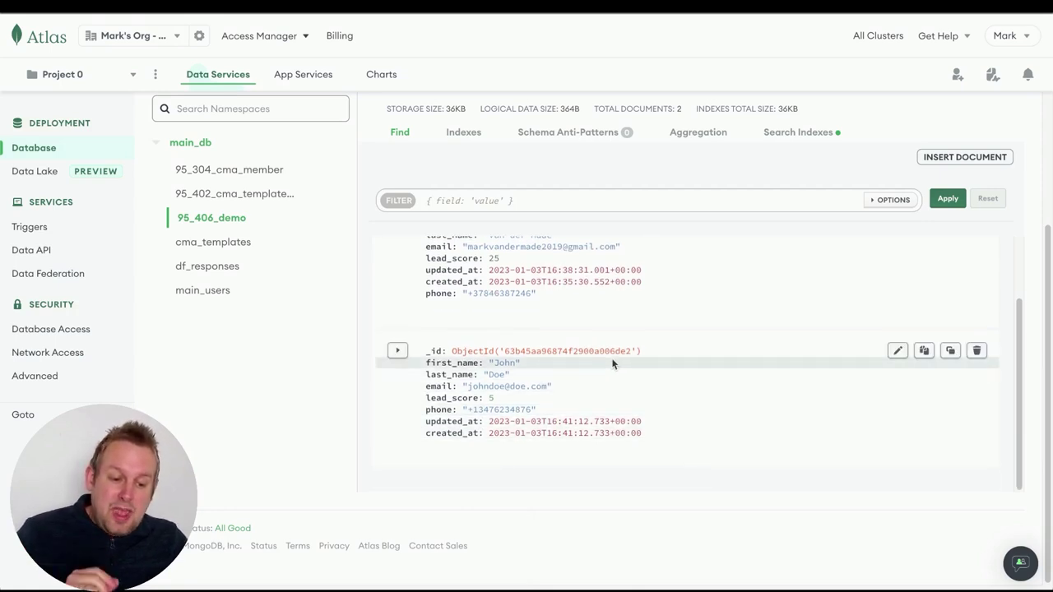
drag(593, 351, 616, 354)
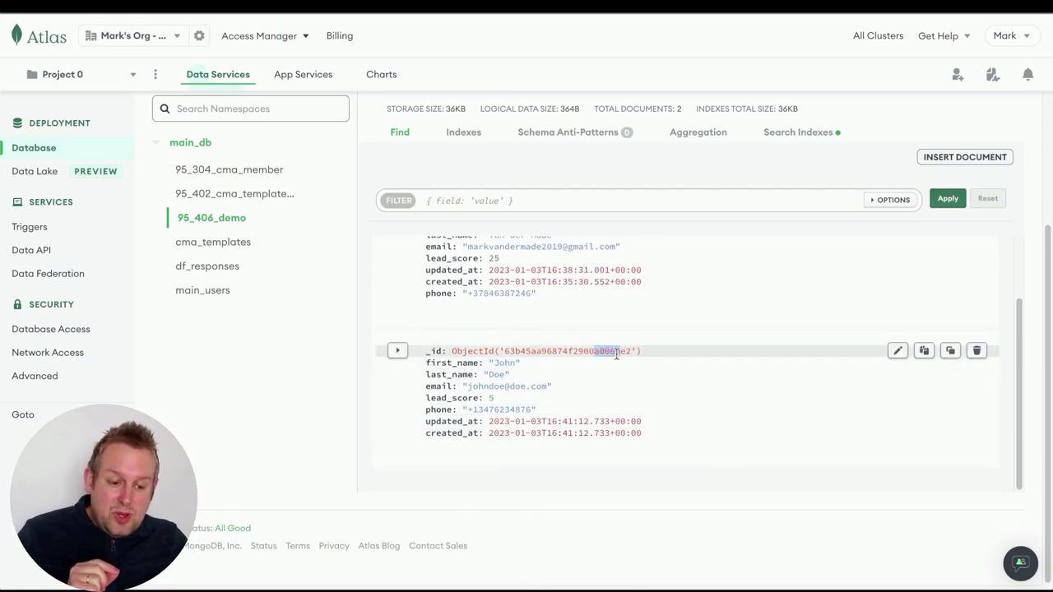
click(611, 352)
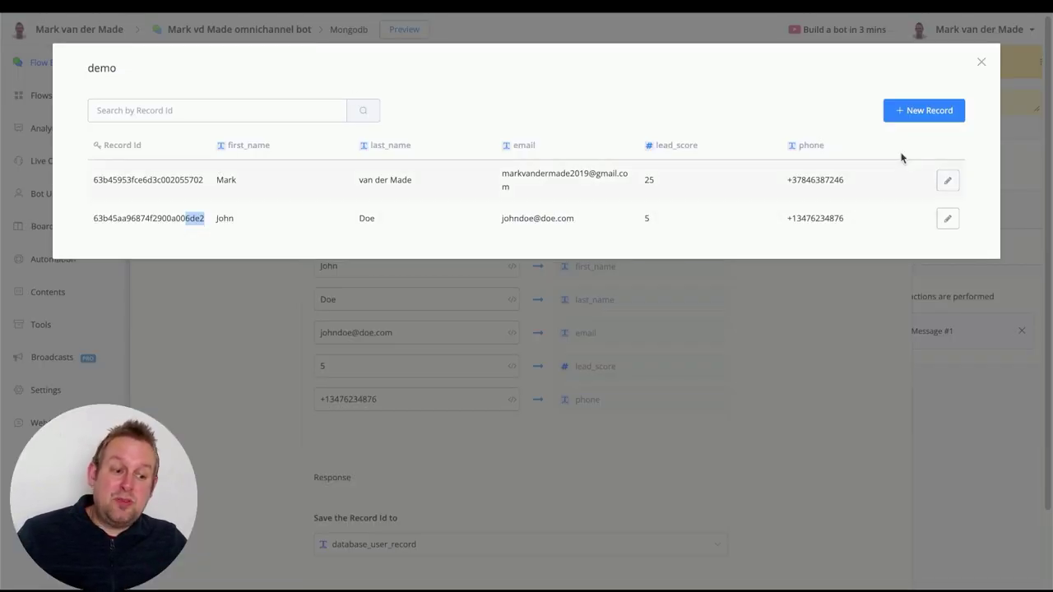
Close the record panels and delete Action #1's add-a-record Data Store item, confirming the deletion
click(980, 62)
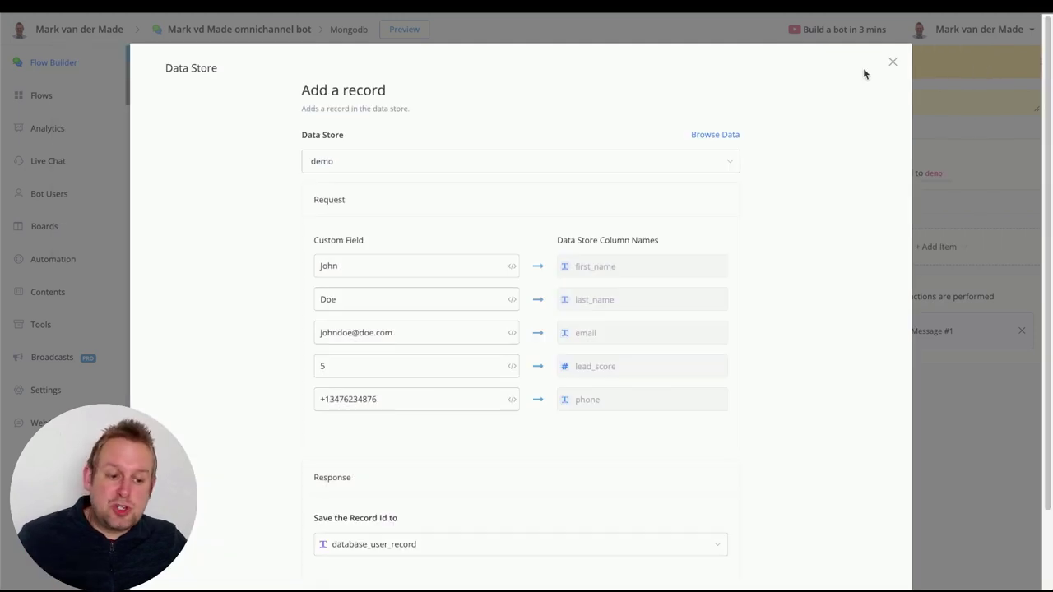
click(893, 63)
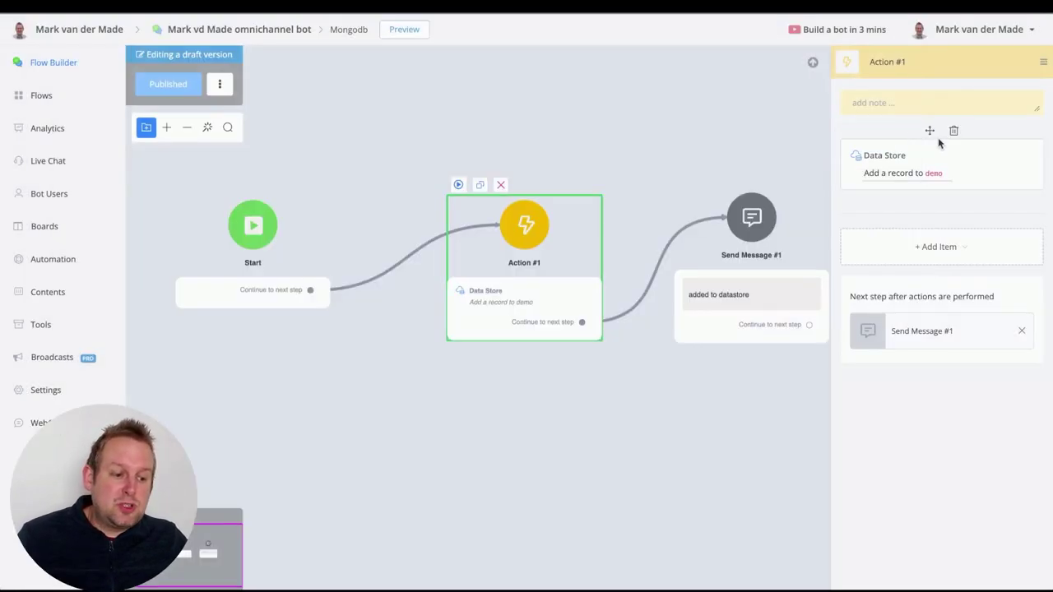
click(951, 133)
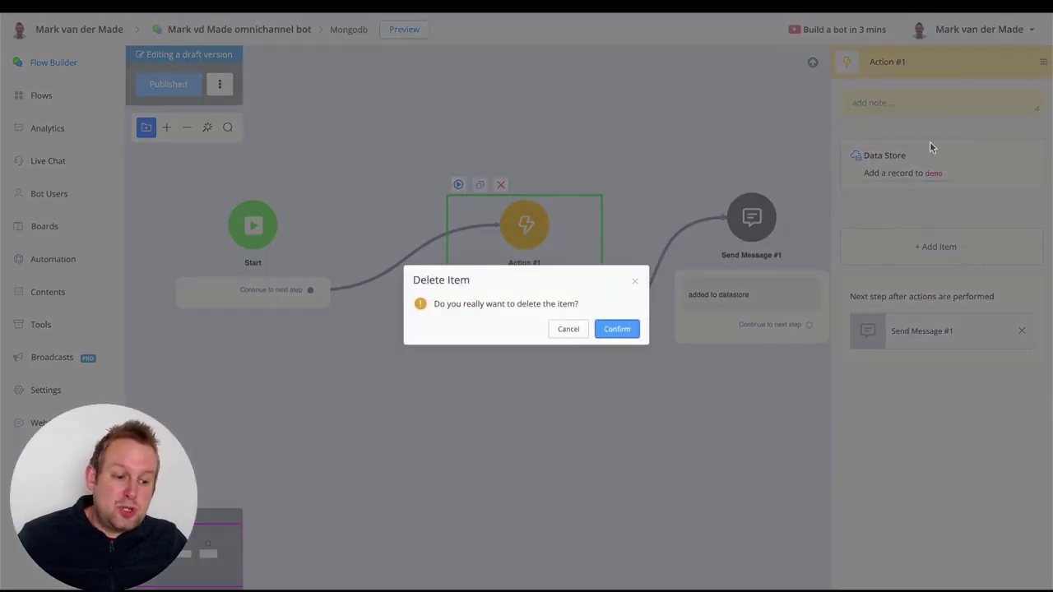
click(604, 329)
Add a Data Store 'Update a record' action on demo with Record Id database_user_record
click(895, 213)
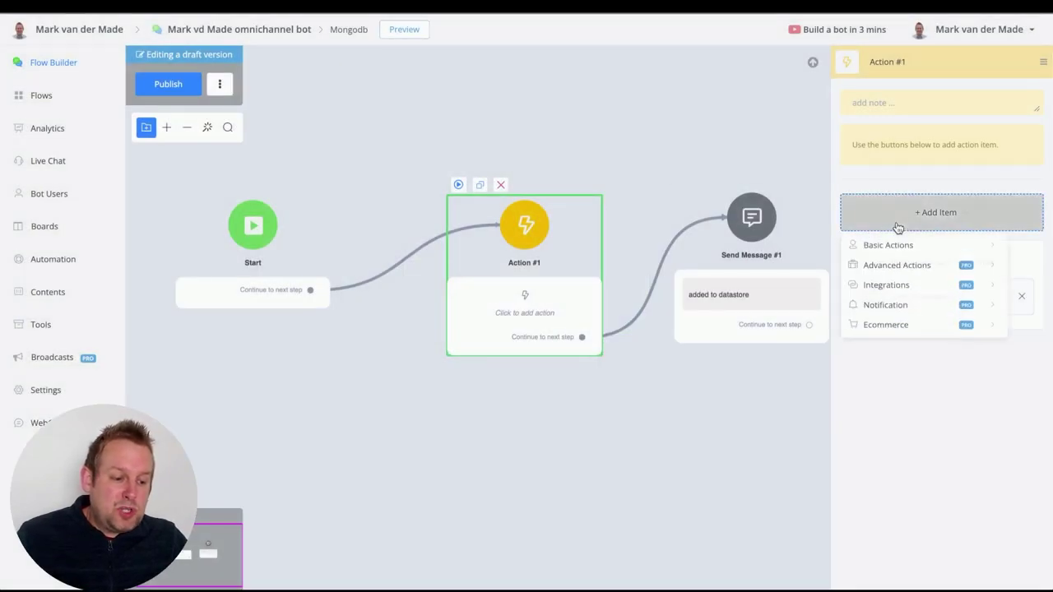
mouse_move(885, 296)
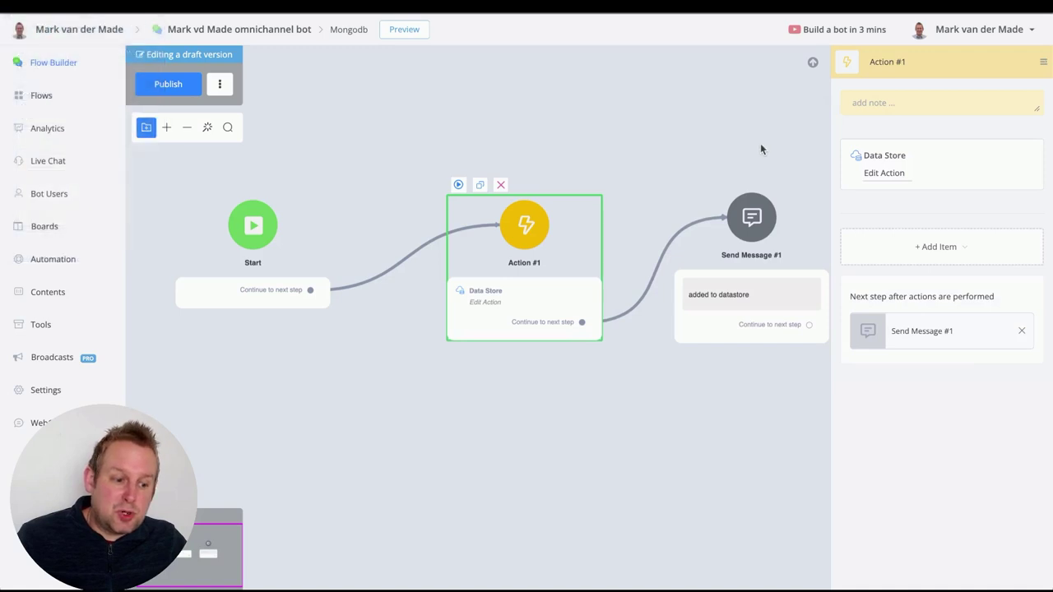
click(902, 172)
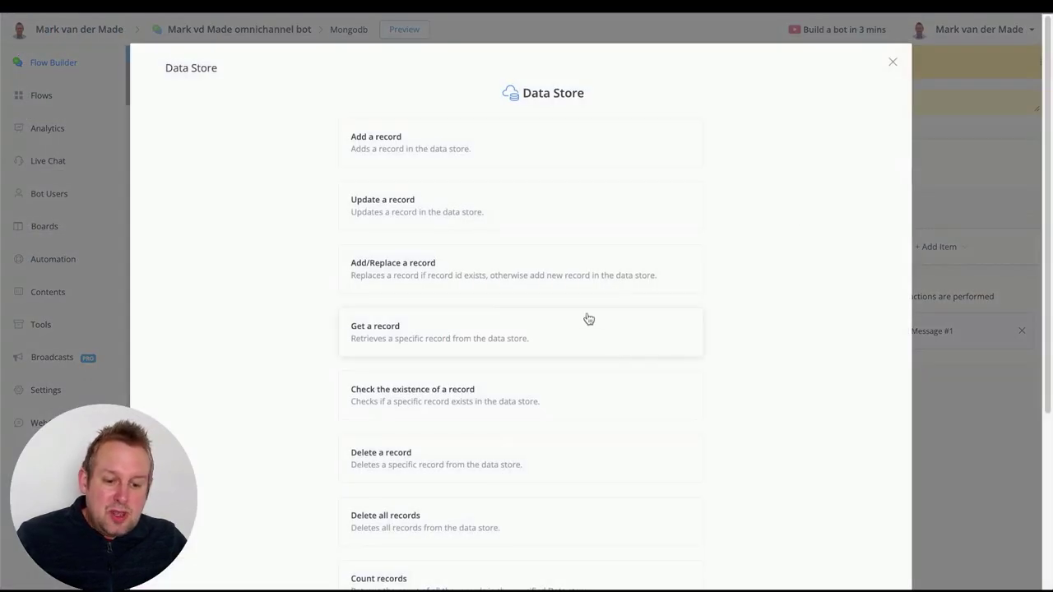
click(549, 215)
click(530, 165)
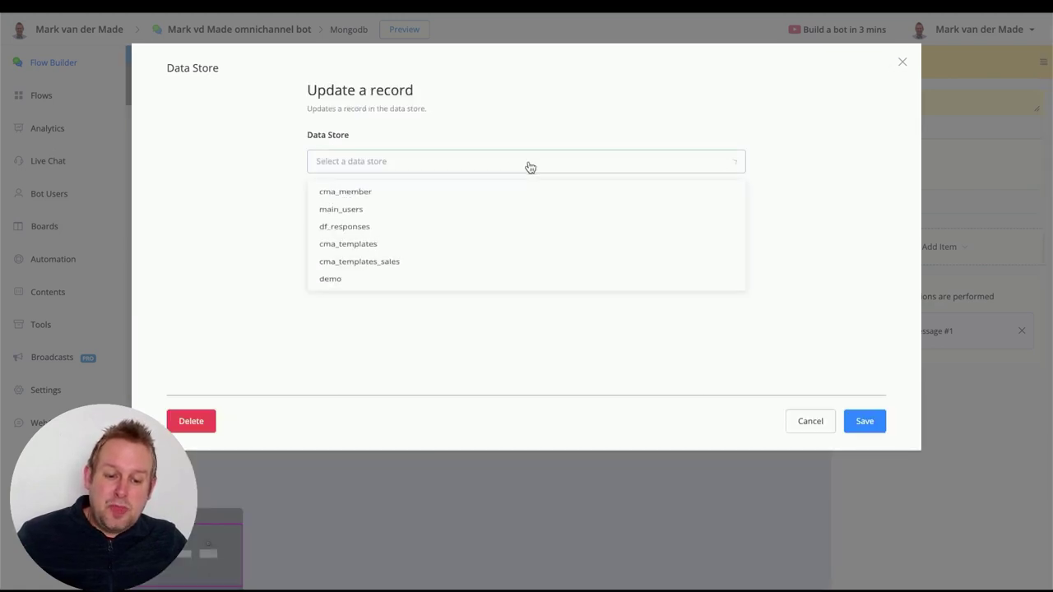
click(369, 280)
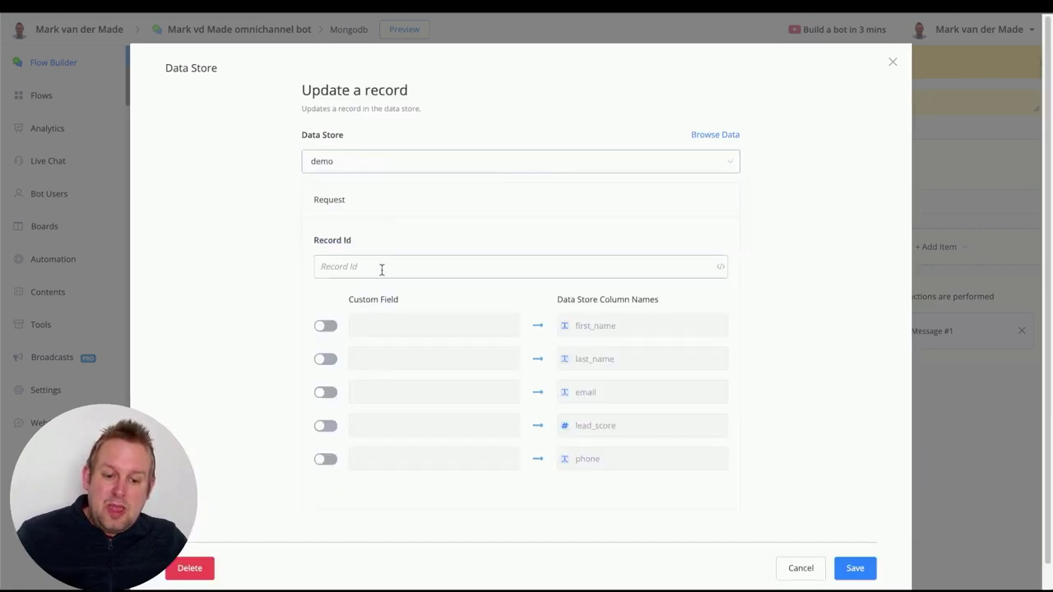
click(381, 268)
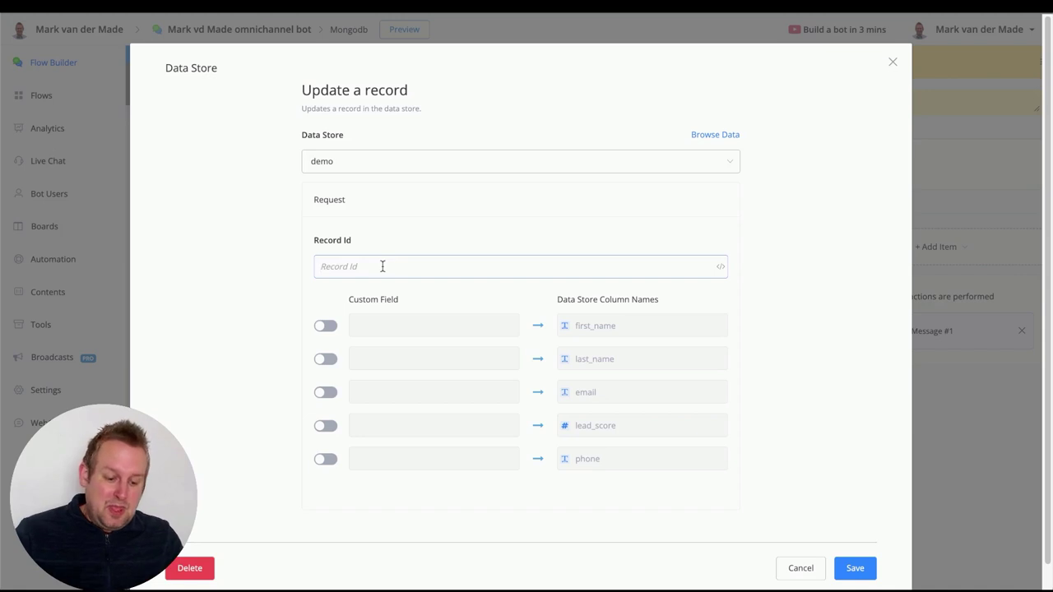
text({{d)
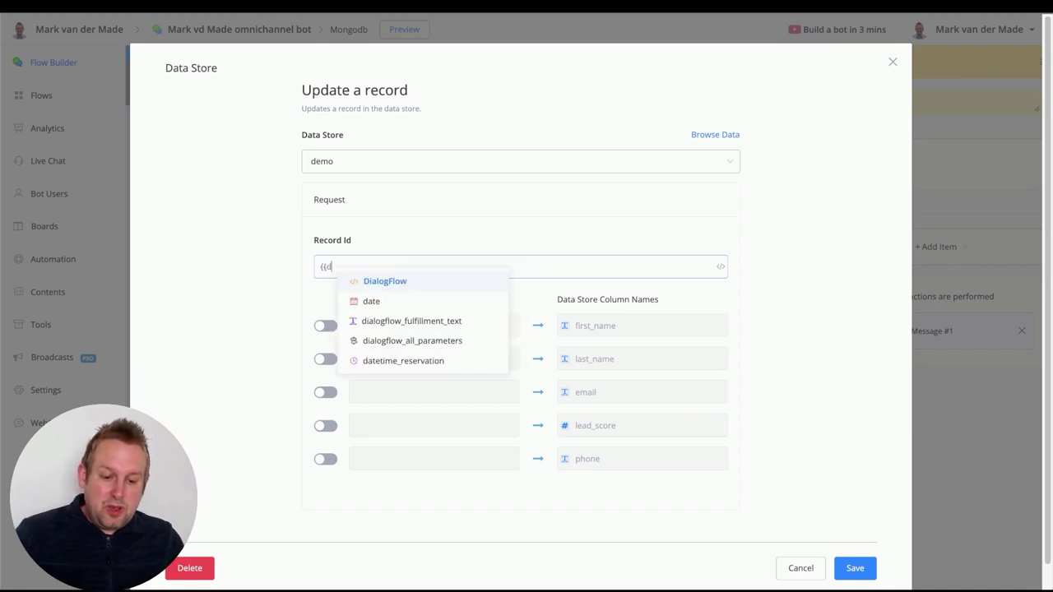
text(ata)
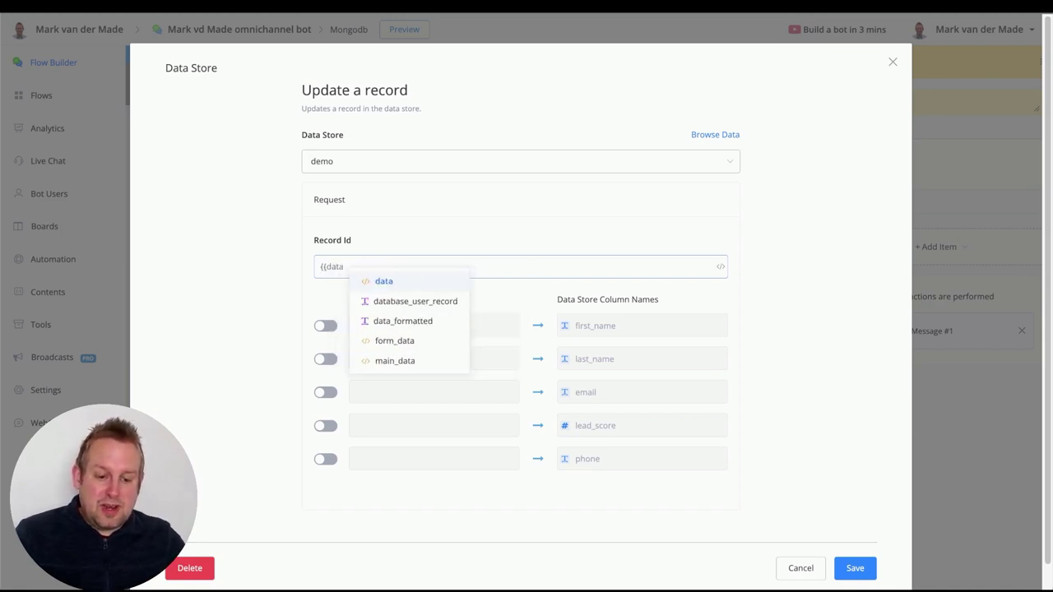
click(403, 310)
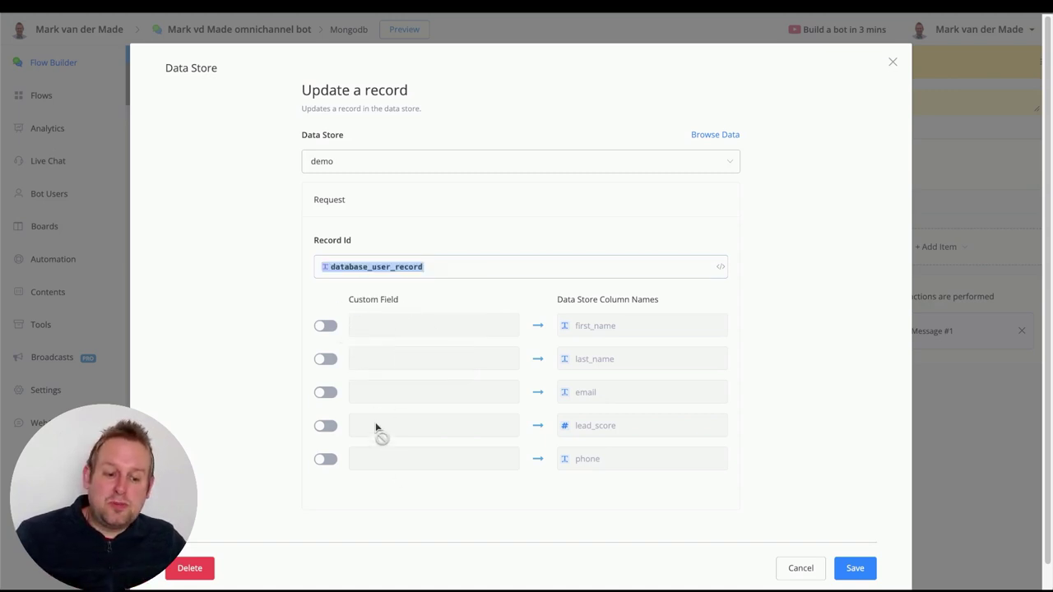
Enable email and lead_score, set lead_score 35 and a new email address, and save
click(326, 392)
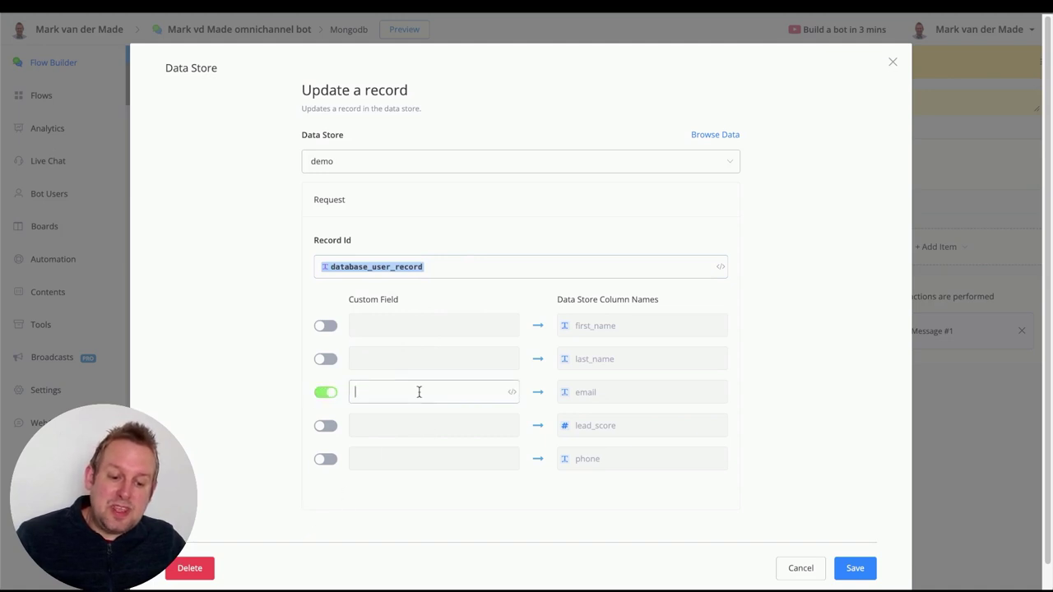
click(326, 427)
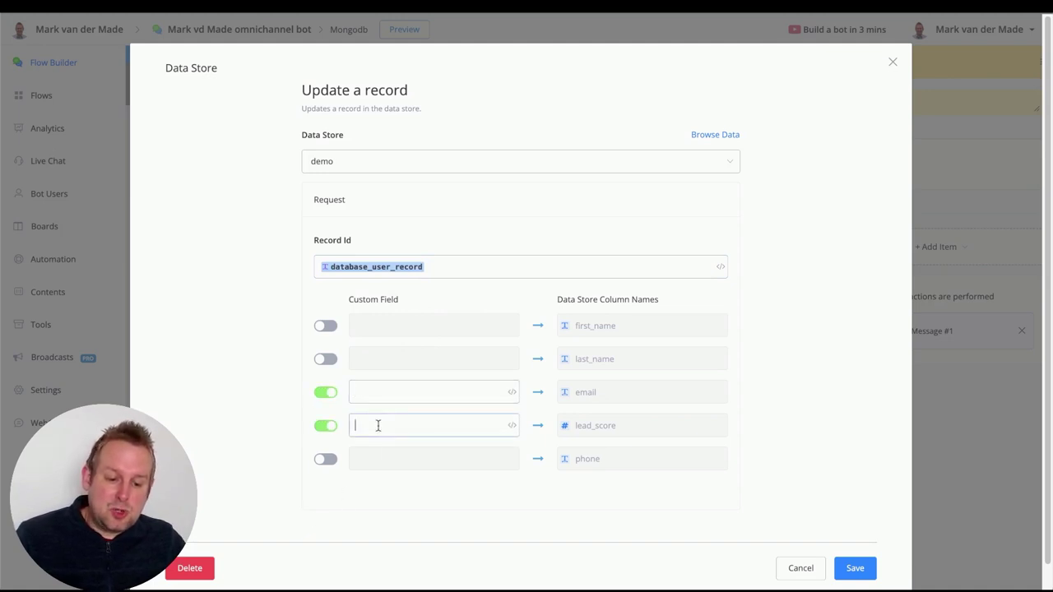
text(35)
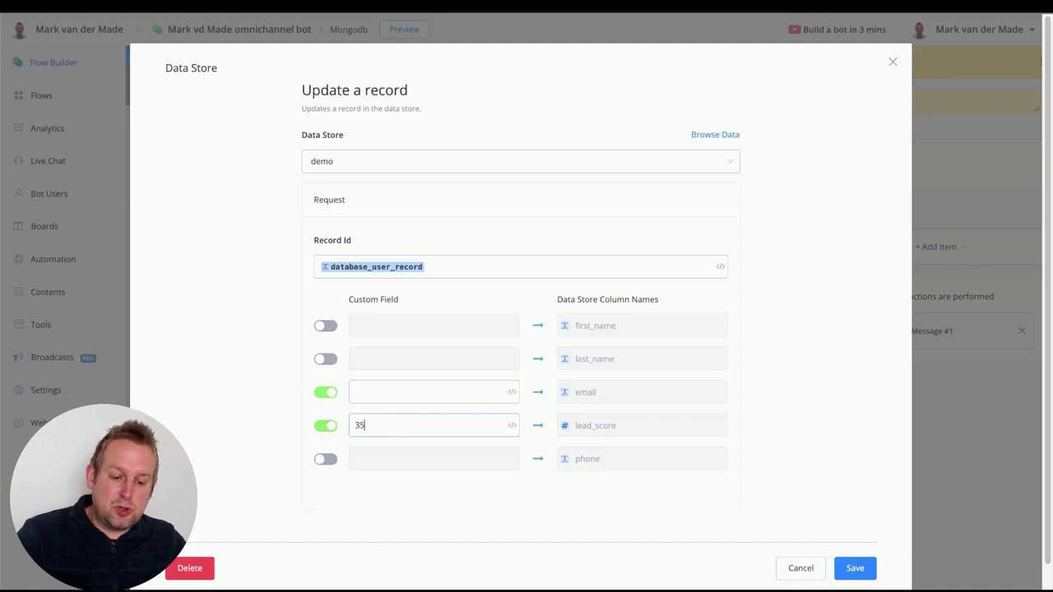
click(400, 402)
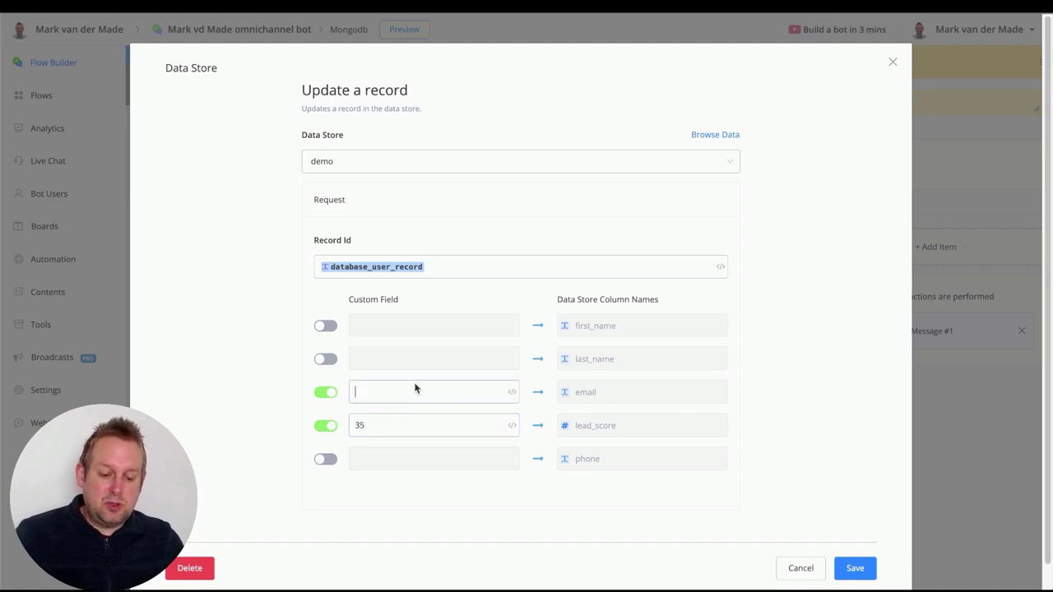
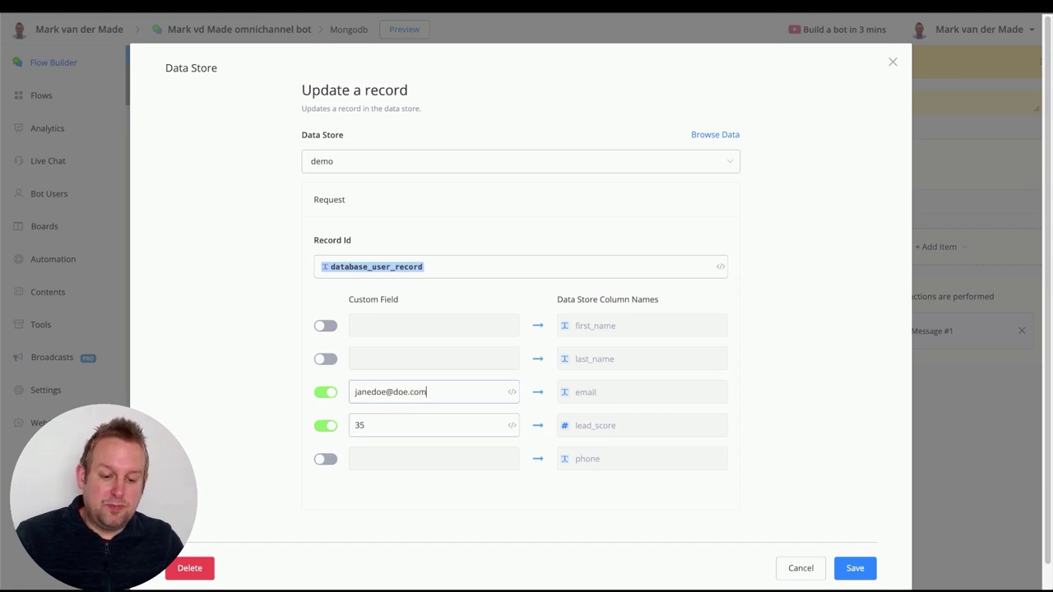
click(854, 569)
click(745, 361)
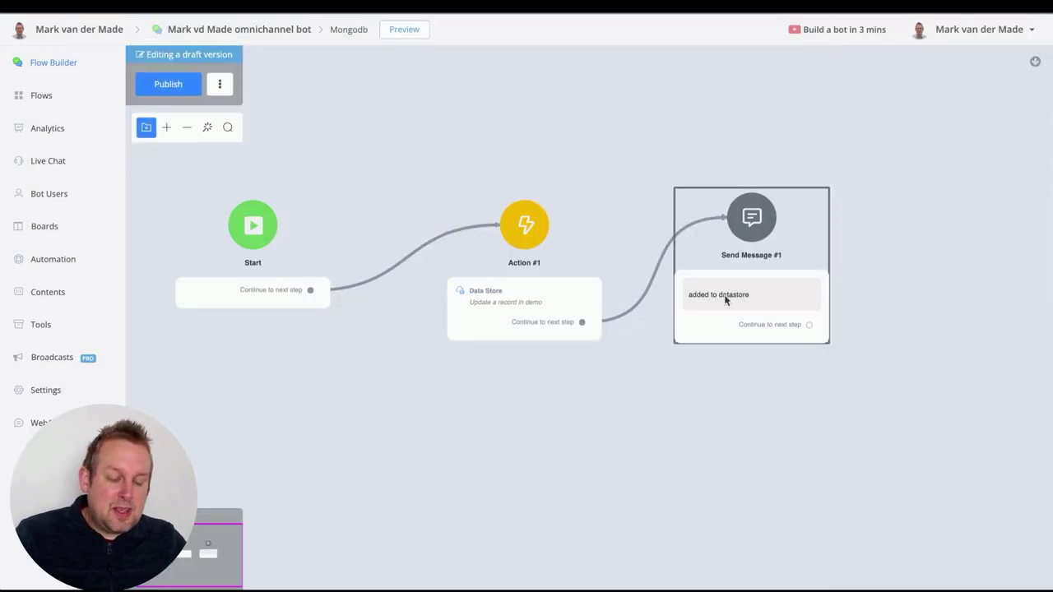
Change Send Message #1's text from 'added' to 'updated to datastore'
click(726, 300)
double_click(877, 175)
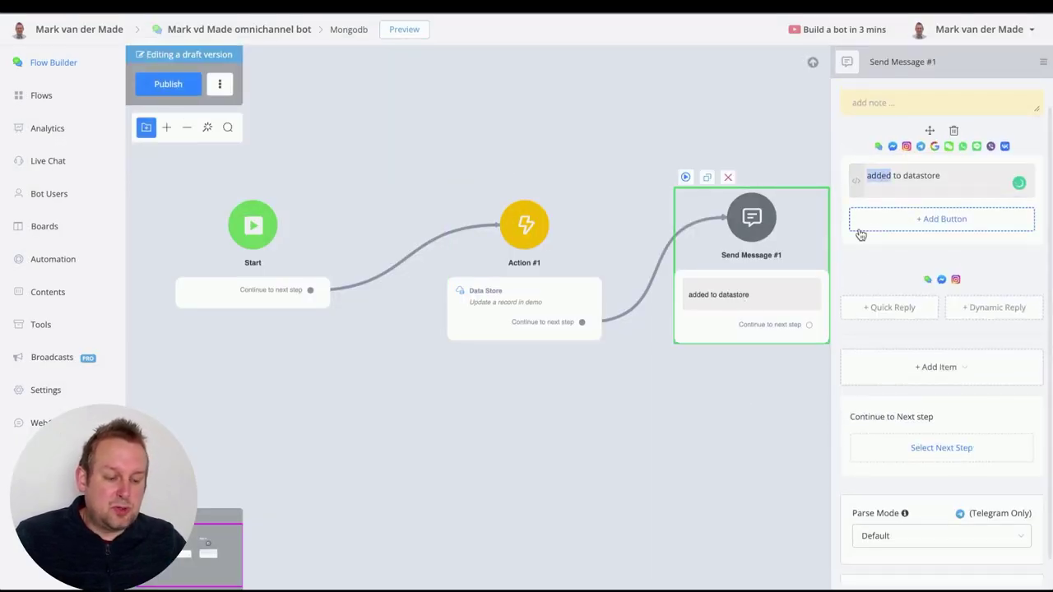
text(updated)
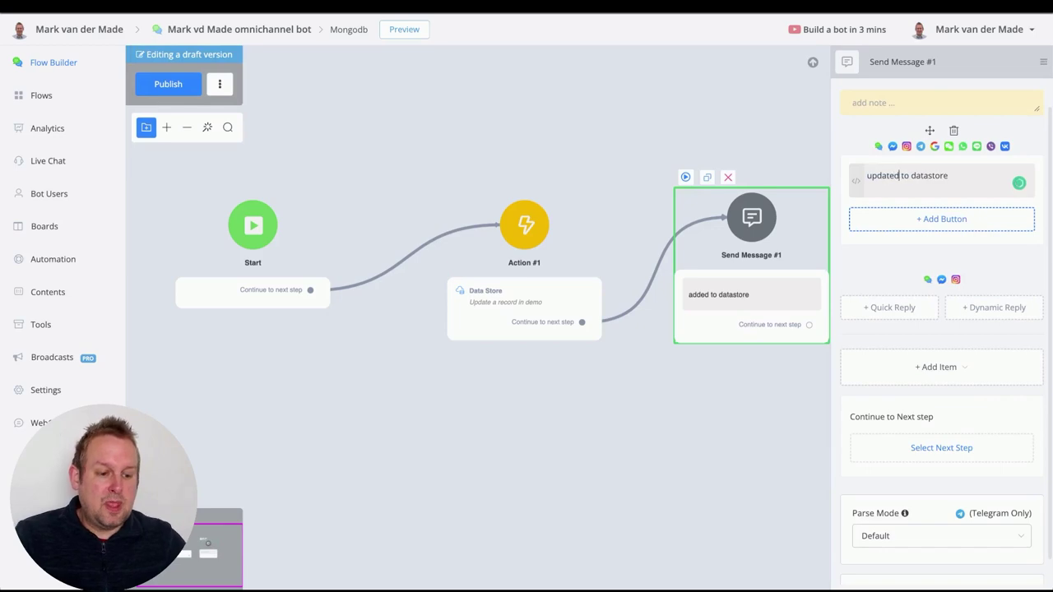
click(591, 144)
Publish the flow and run it in the popup chat preview
click(177, 92)
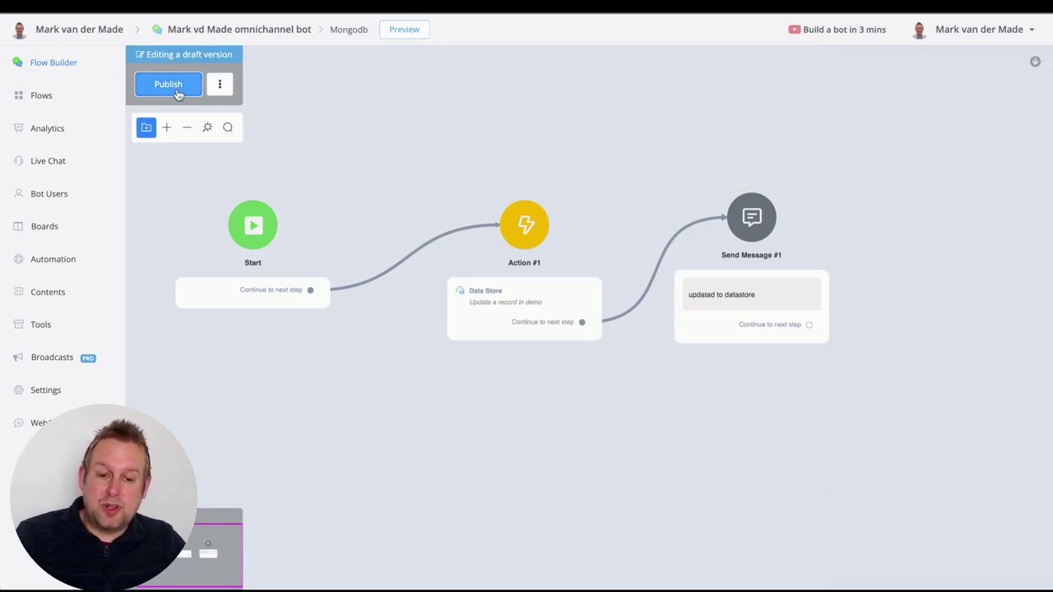
click(410, 29)
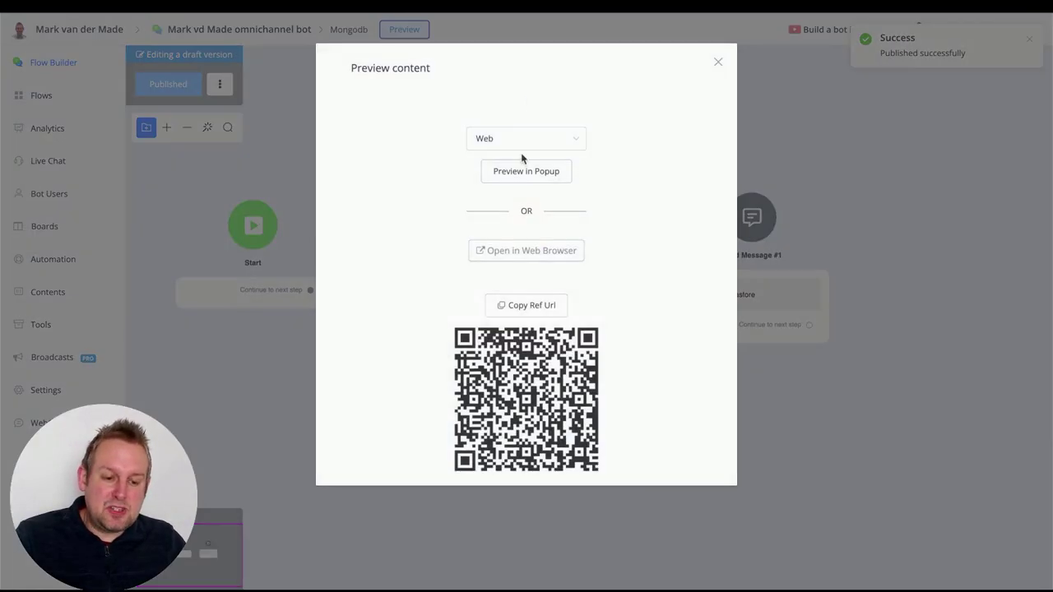
click(524, 171)
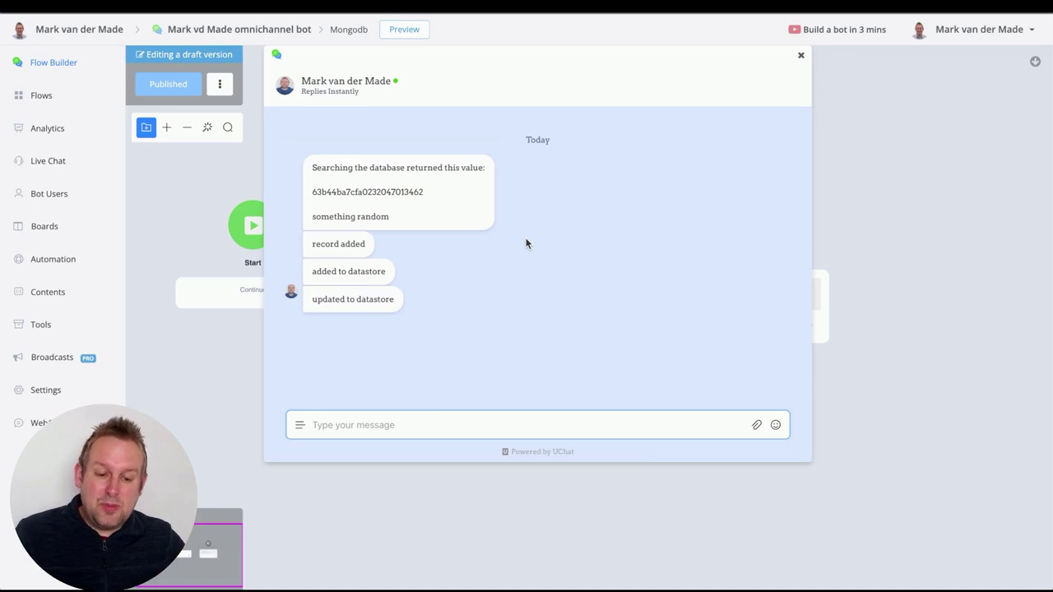
click(803, 58)
click(586, 252)
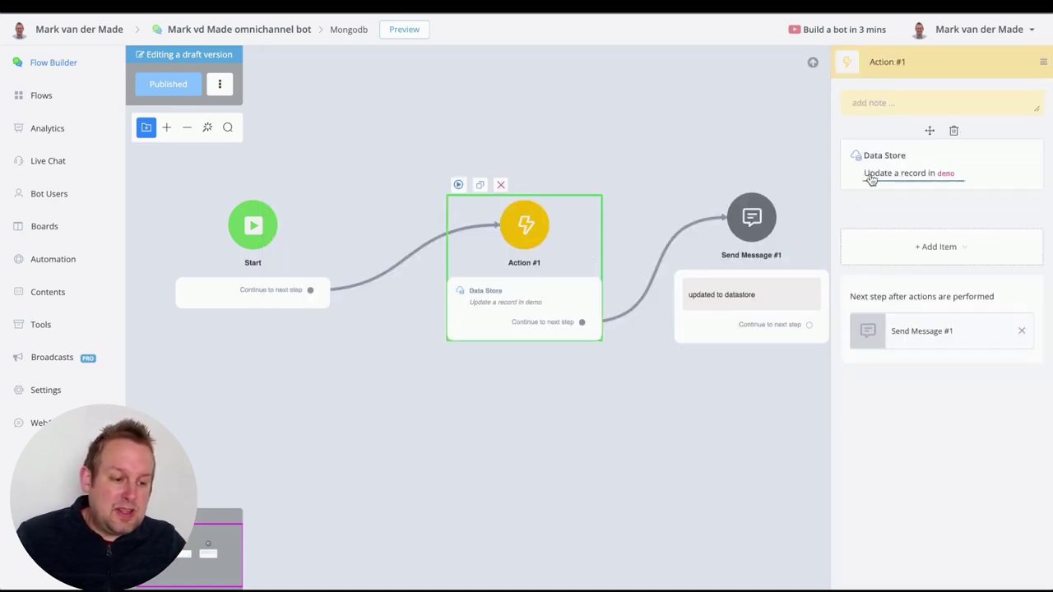
Browse the demo records in UChat, then reload Atlas to see the second document's lead_score 35
click(871, 179)
click(730, 133)
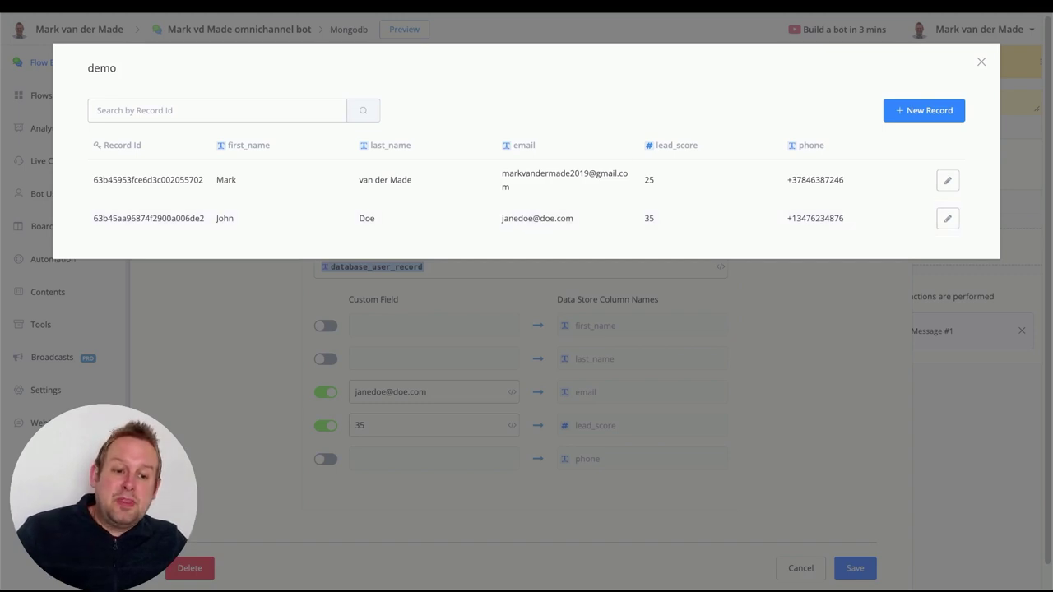
key(ctrl+Tab)
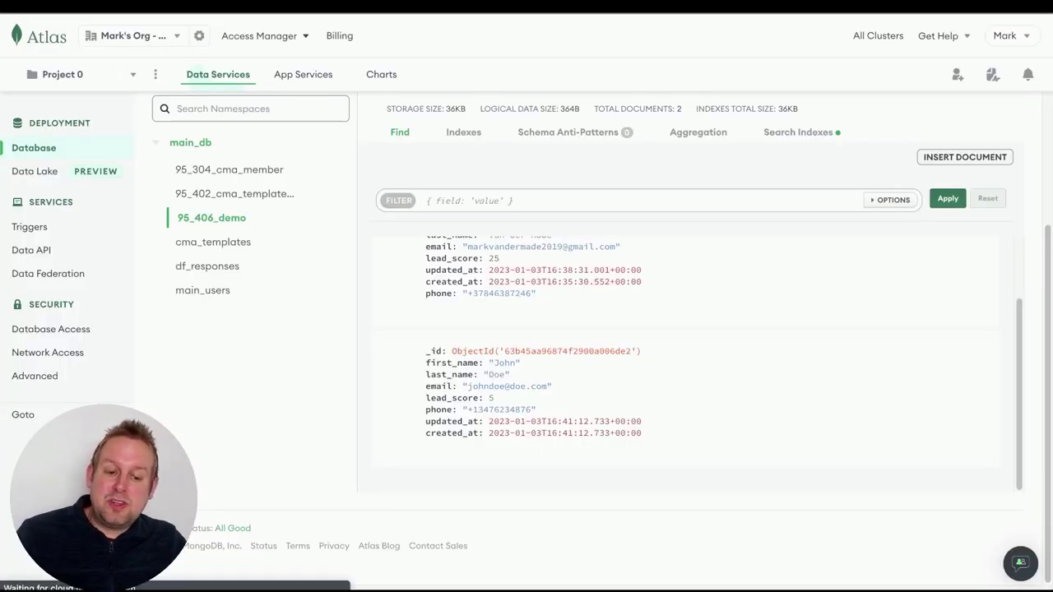
click(67, 13)
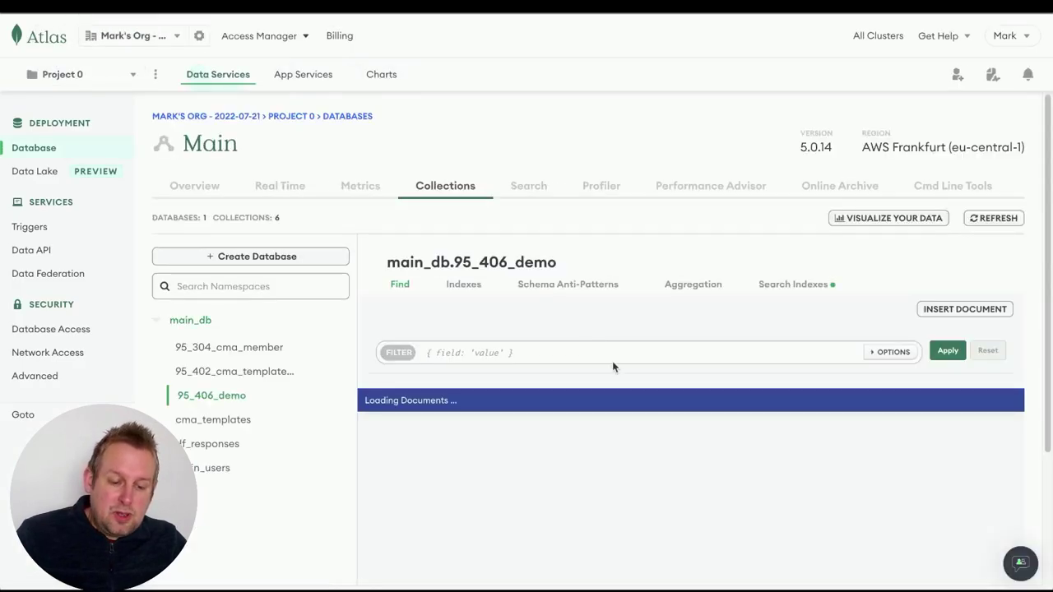
scroll(623, 411, down, 2)
scroll(623, 411, down, 2)
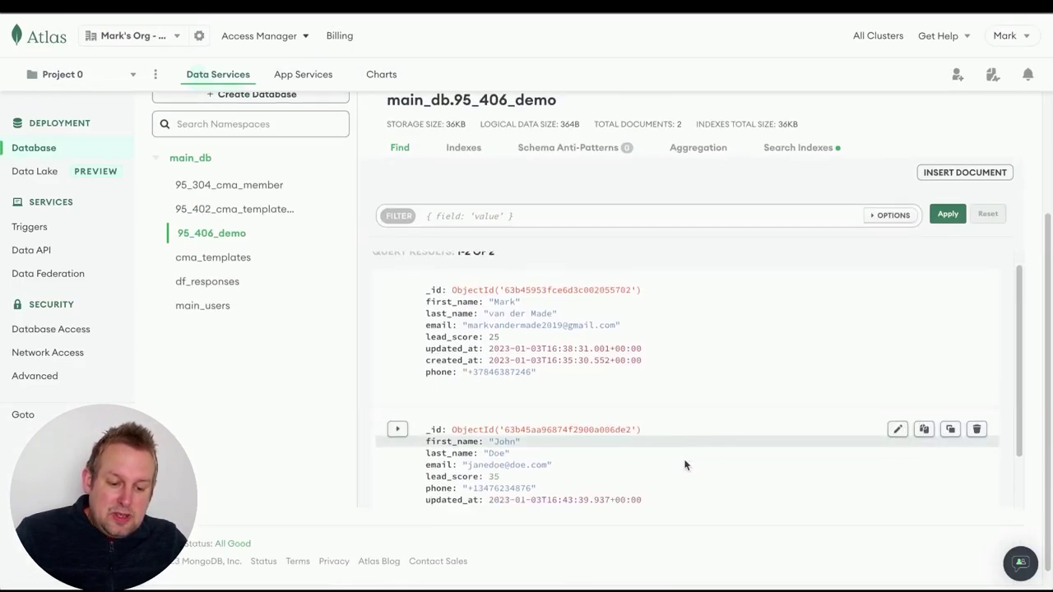